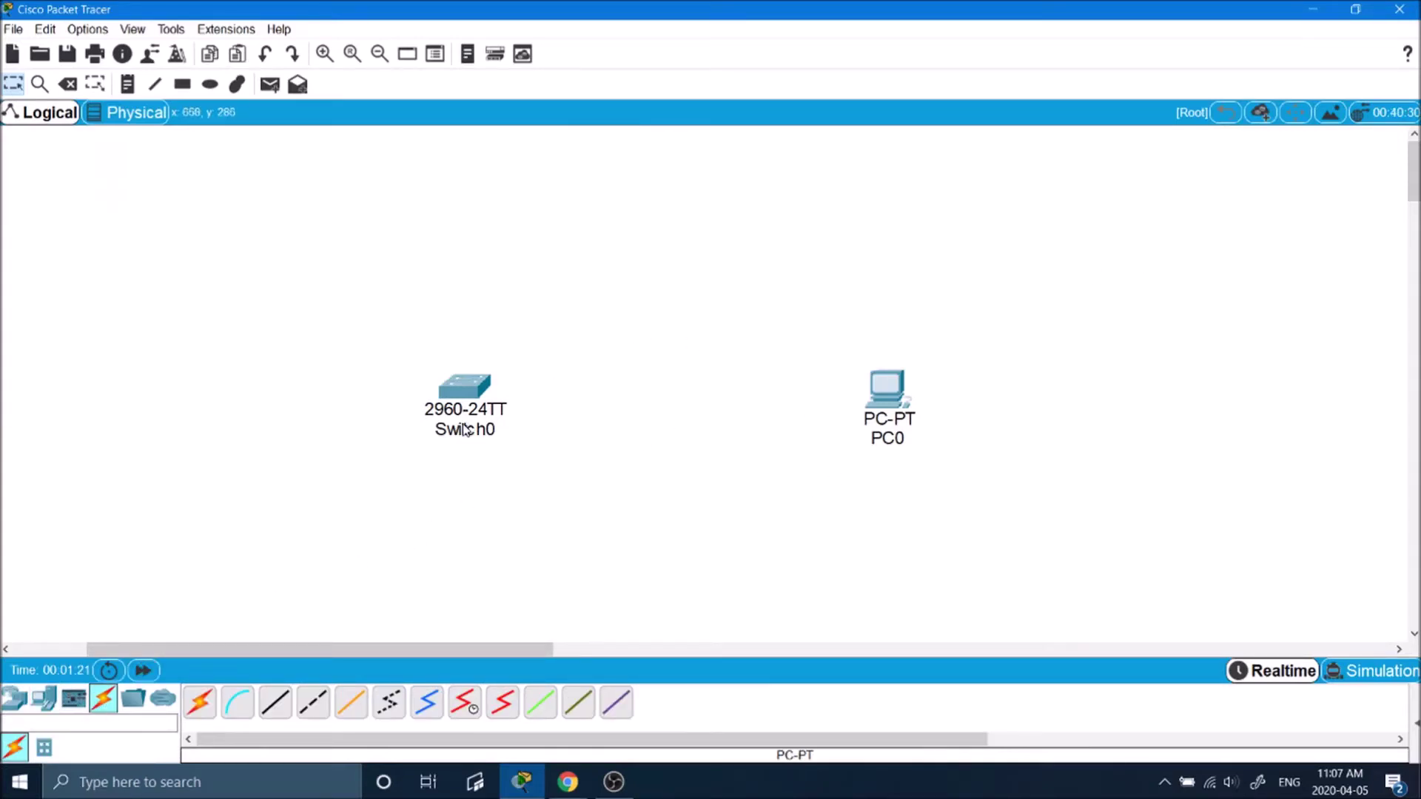
Step: Connect PC0 FastEthernet0 to Switch0 FastEthernet0/1 with a copper straight-through cable
{"action": "mouse_move", "coordinate": [474, 415]}
{"action": "left_click", "coordinate": [276, 701]}
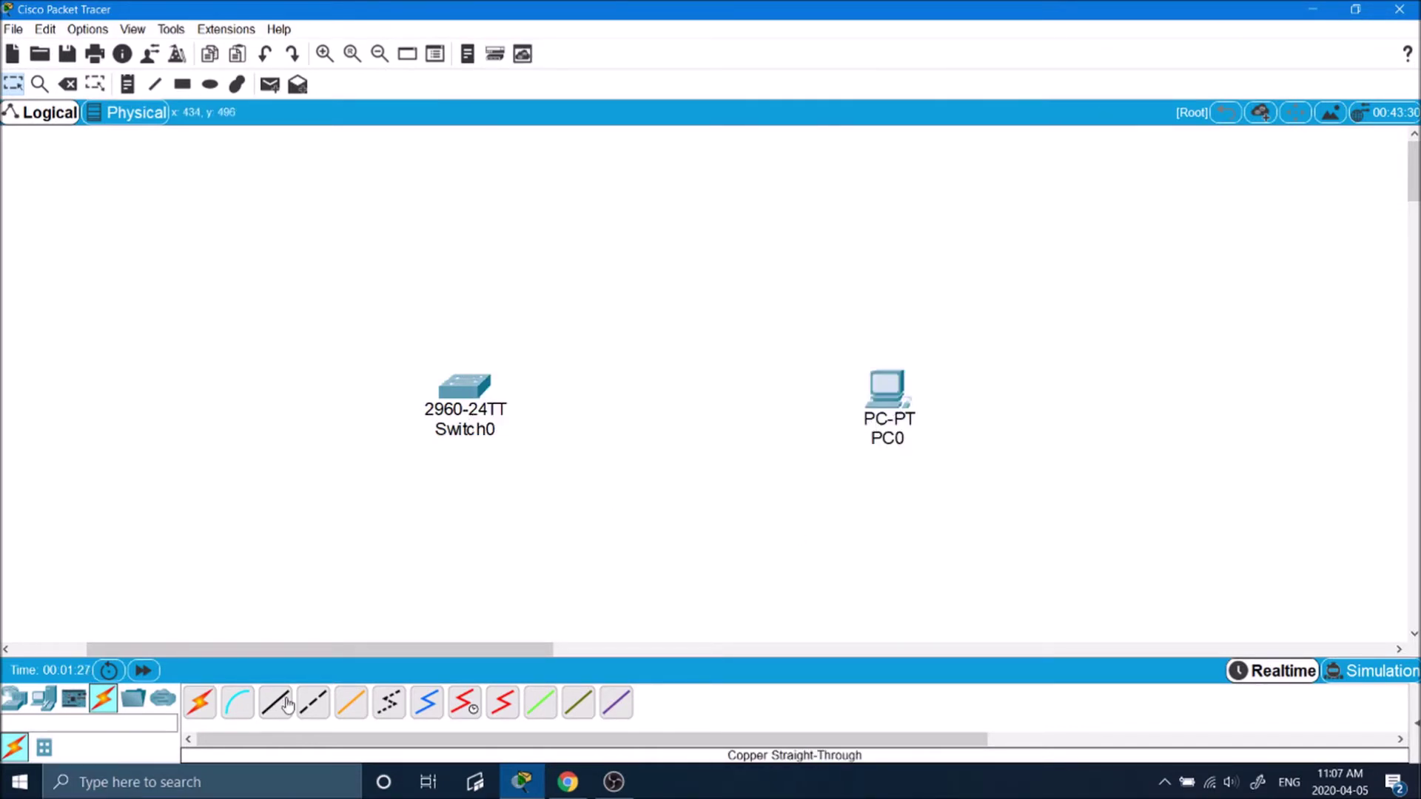
{"action": "left_click", "coordinate": [887, 393]}
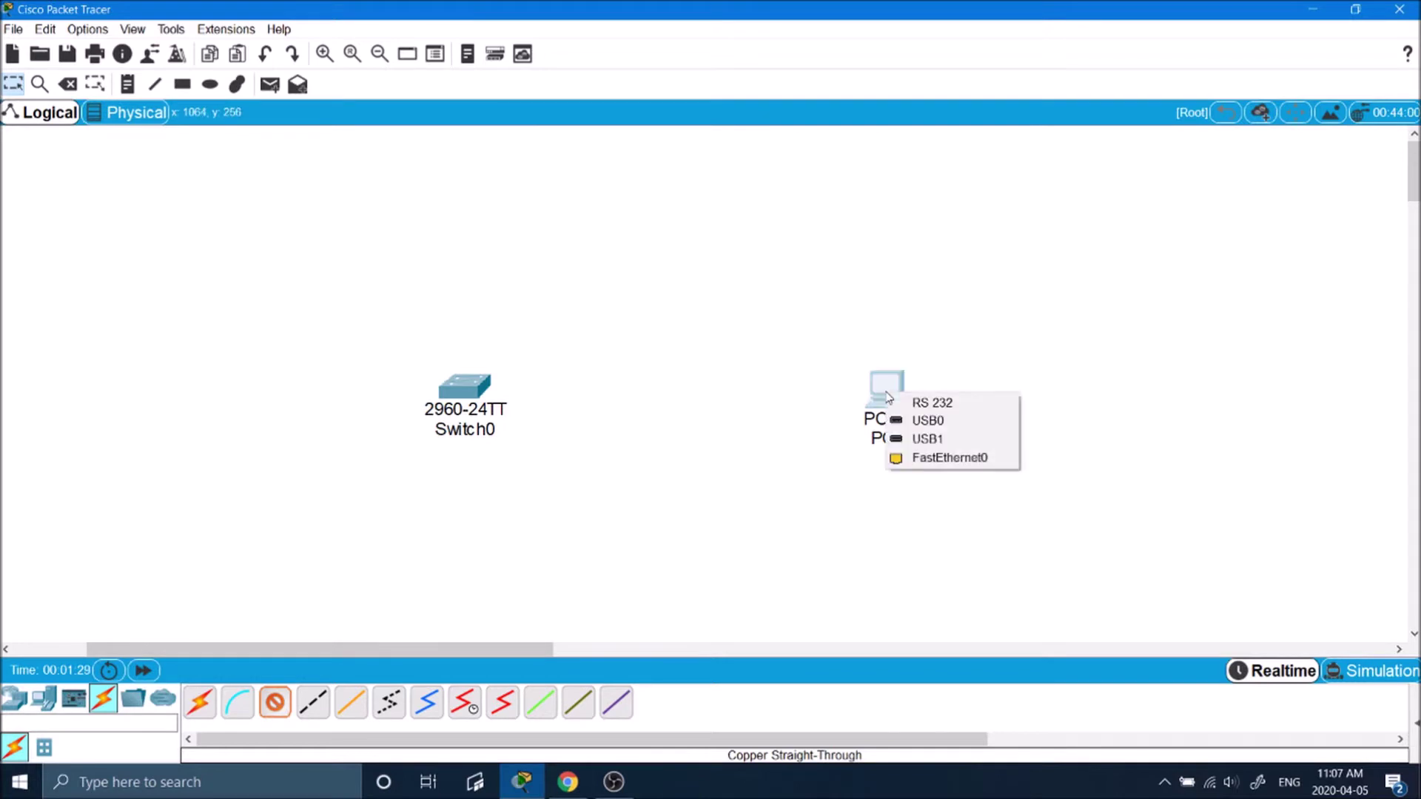
{"action": "left_click", "coordinate": [921, 458]}
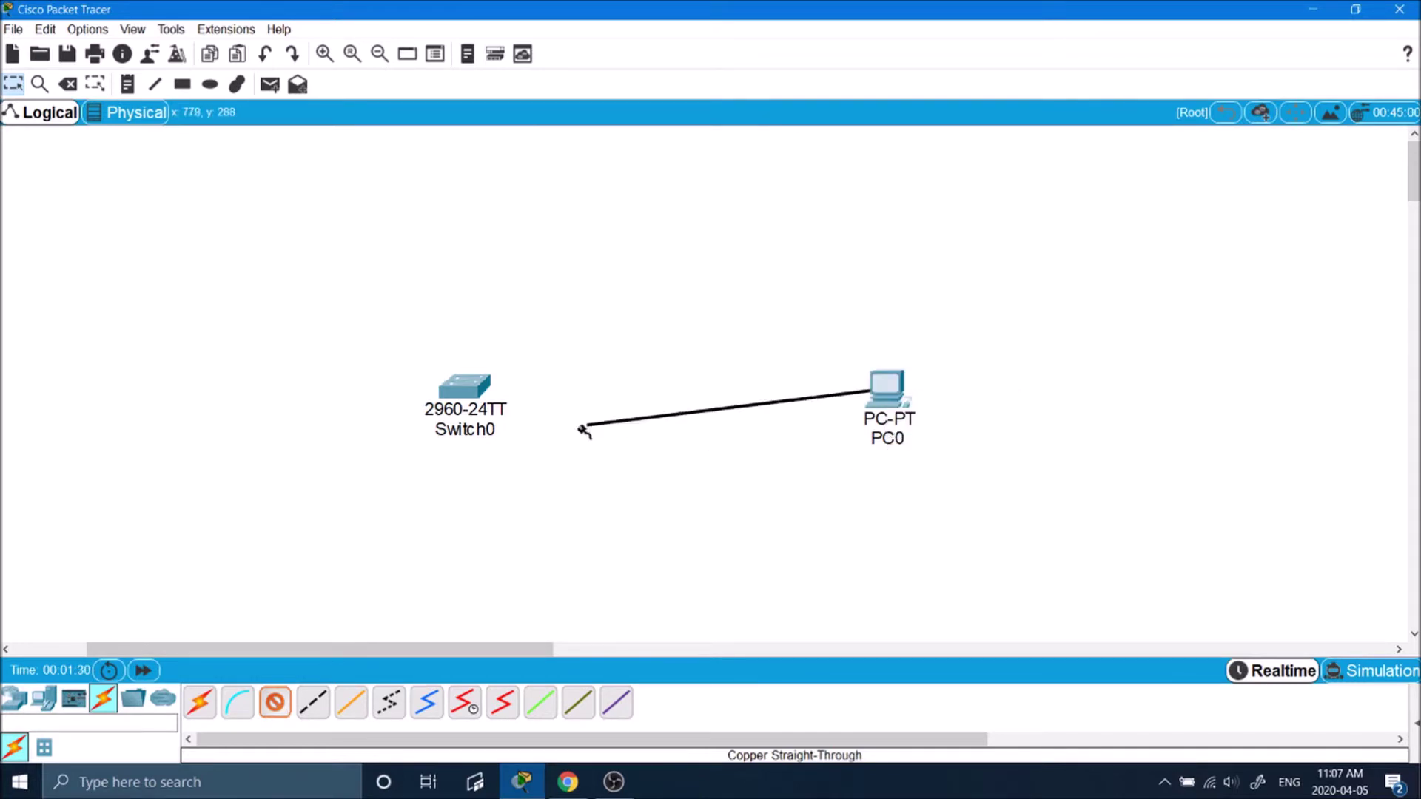
{"action": "left_click", "coordinate": [460, 389]}
{"action": "left_click", "coordinate": [582, 29]}
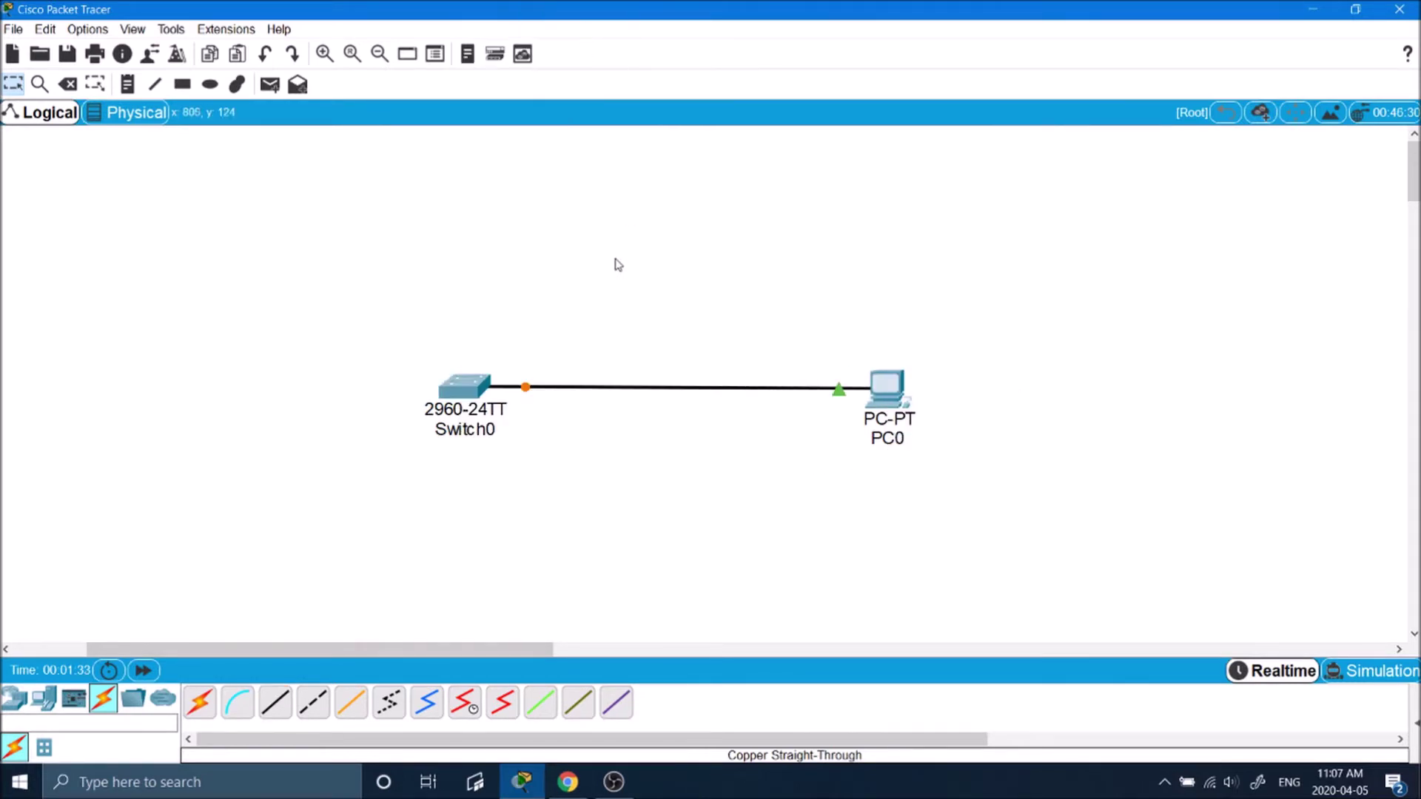
Step: Open Switch0's CLI and enter privileged, then global configuration mode
{"action": "left_click", "coordinate": [472, 396]}
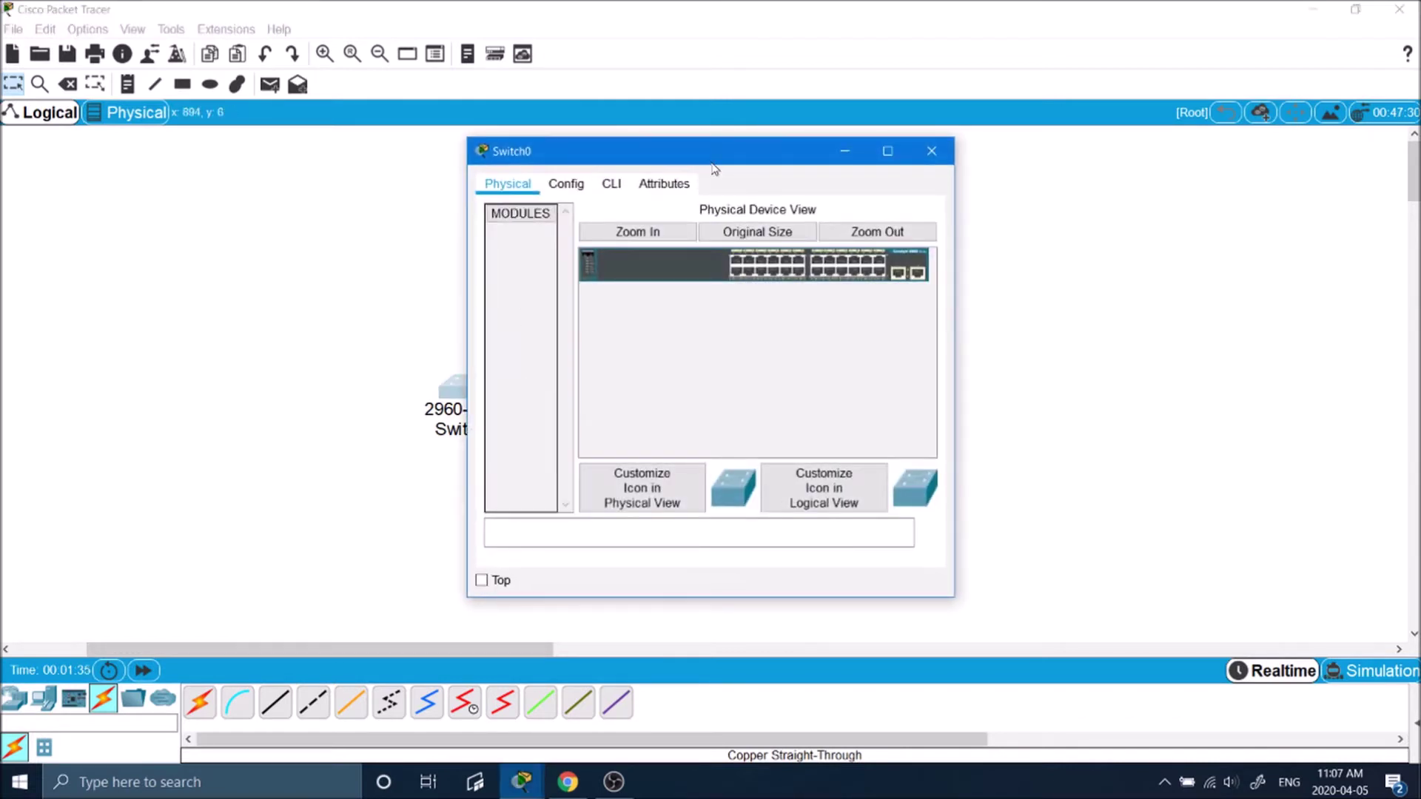
{"action": "left_click", "coordinate": [753, 175]}
{"action": "key", "text": "Return"}
{"action": "key", "text": "Return"}
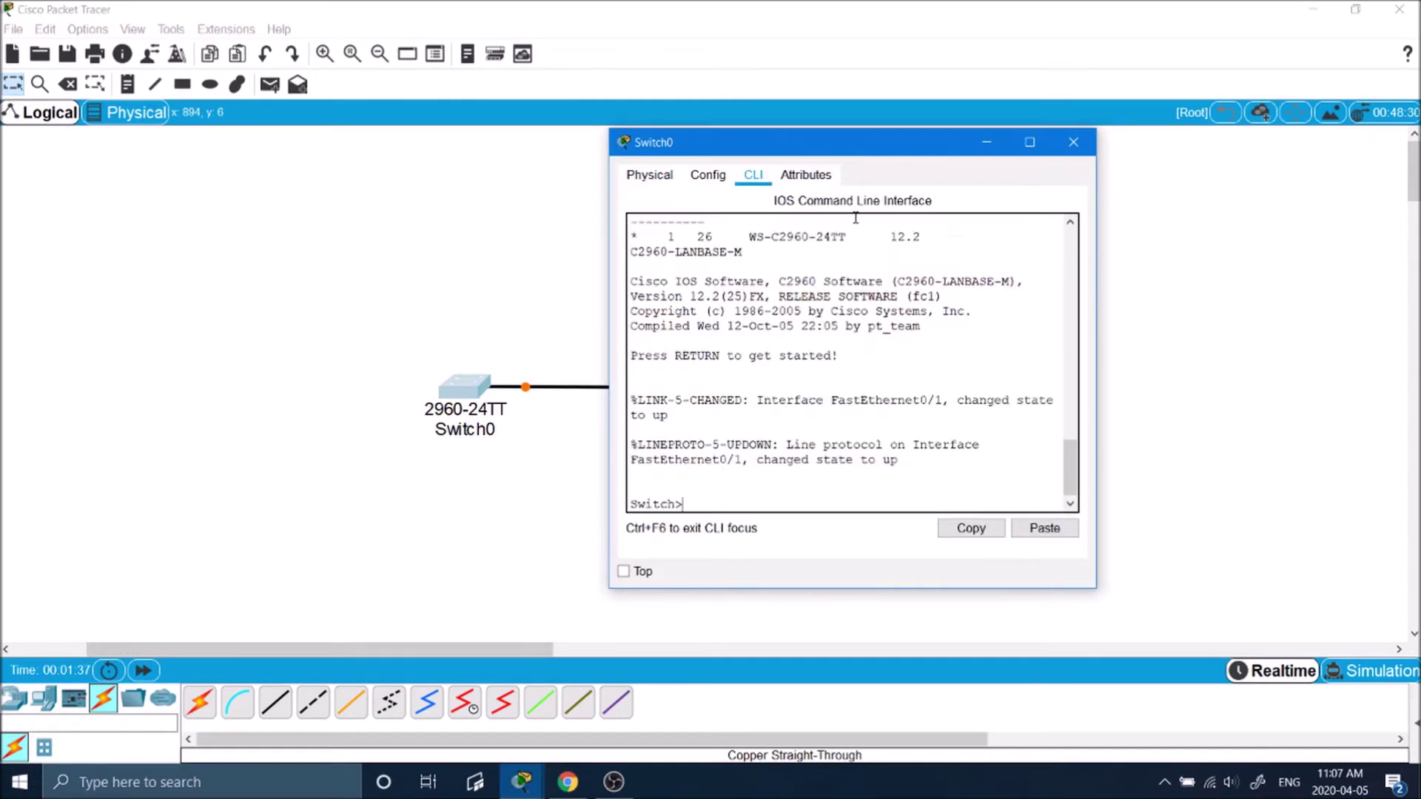
{"action": "type", "text": "en"}
{"action": "key", "text": "Return"}
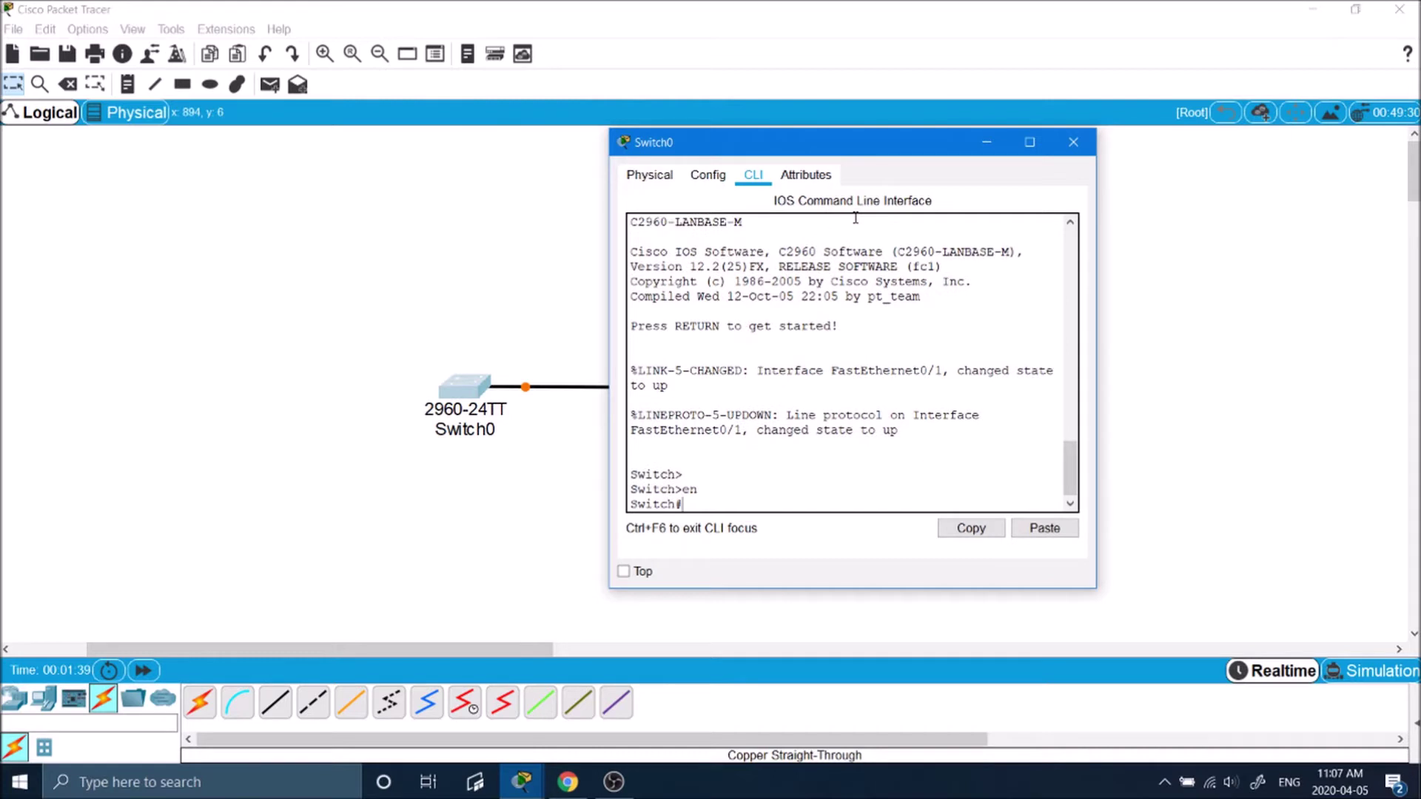
{"action": "type", "text": "conf t"}
{"action": "key", "text": "Tab"}
{"action": "key", "text": "Return"}
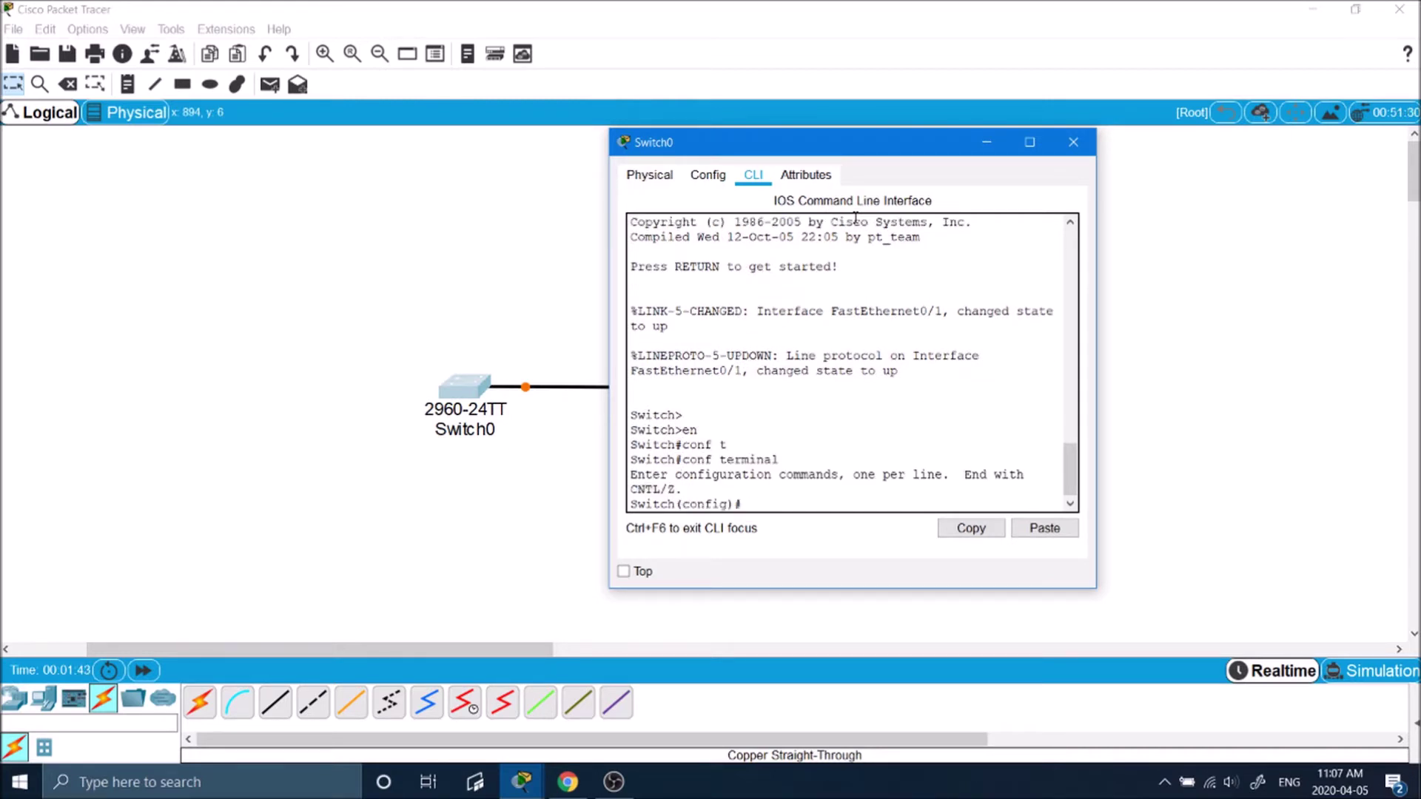
Step: Create a local username with its password and set the IP domain name anvil.com
{"action": "type", "text": "username andy password james"}
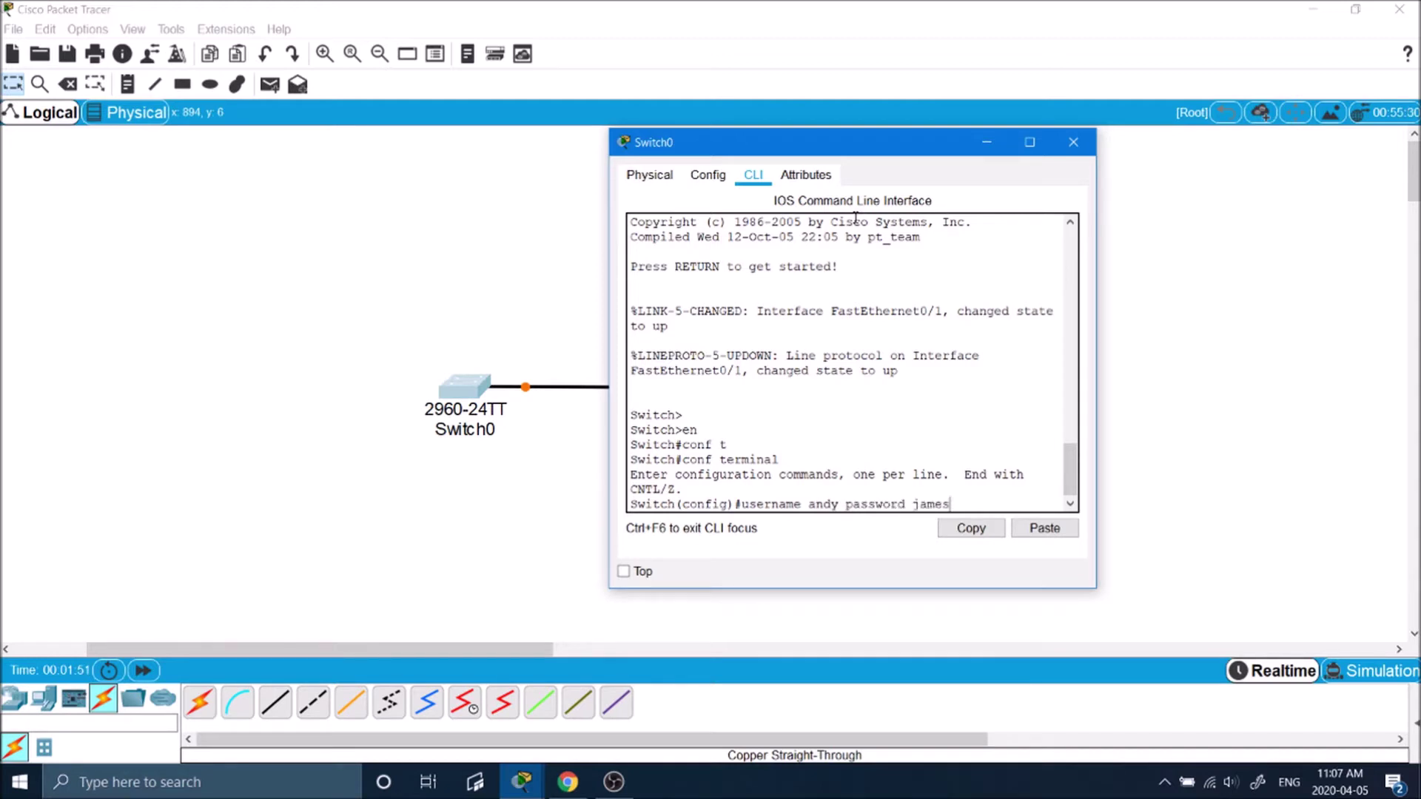
{"action": "key", "text": "Return"}
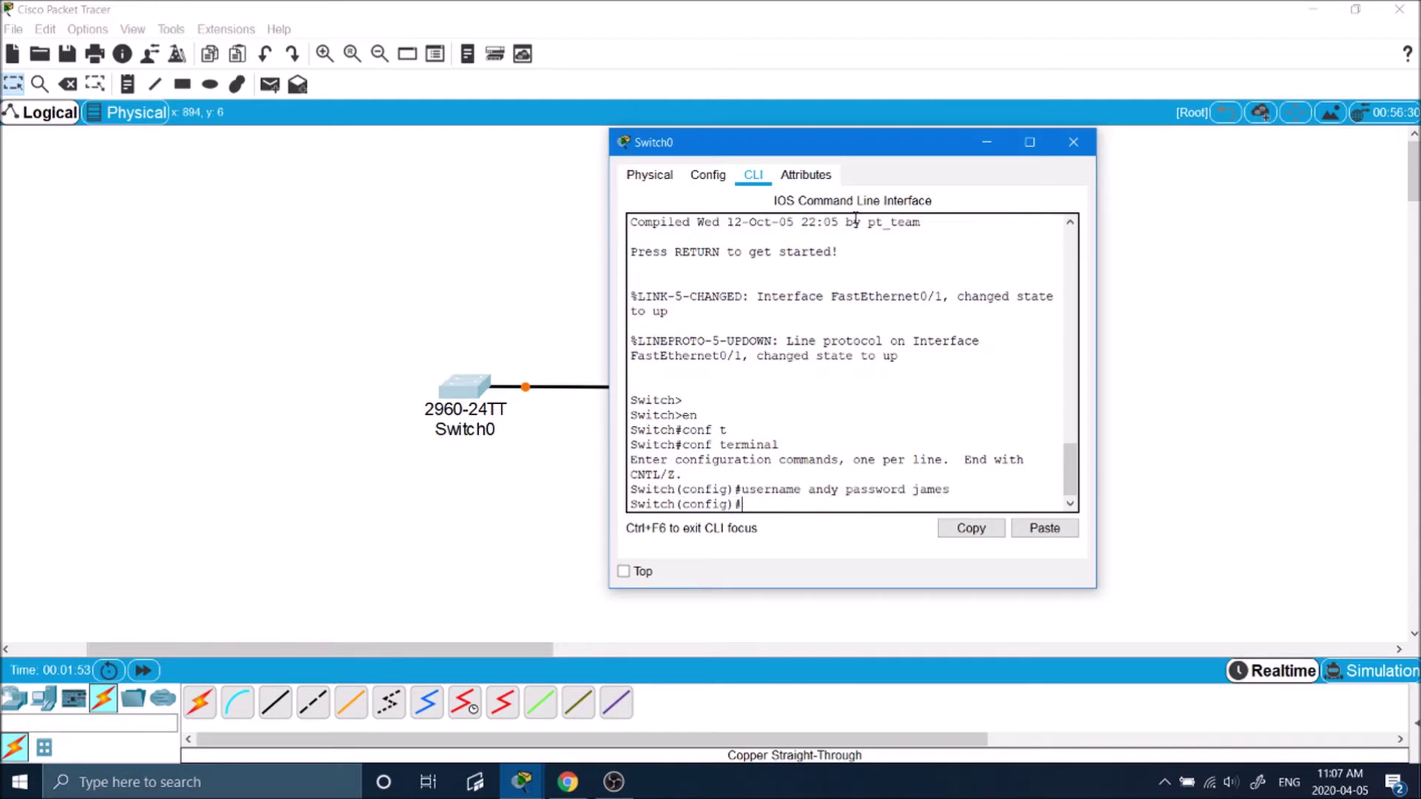
{"action": "type", "text": "ip domain-name anvil.com"}
{"action": "key", "text": "Return"}
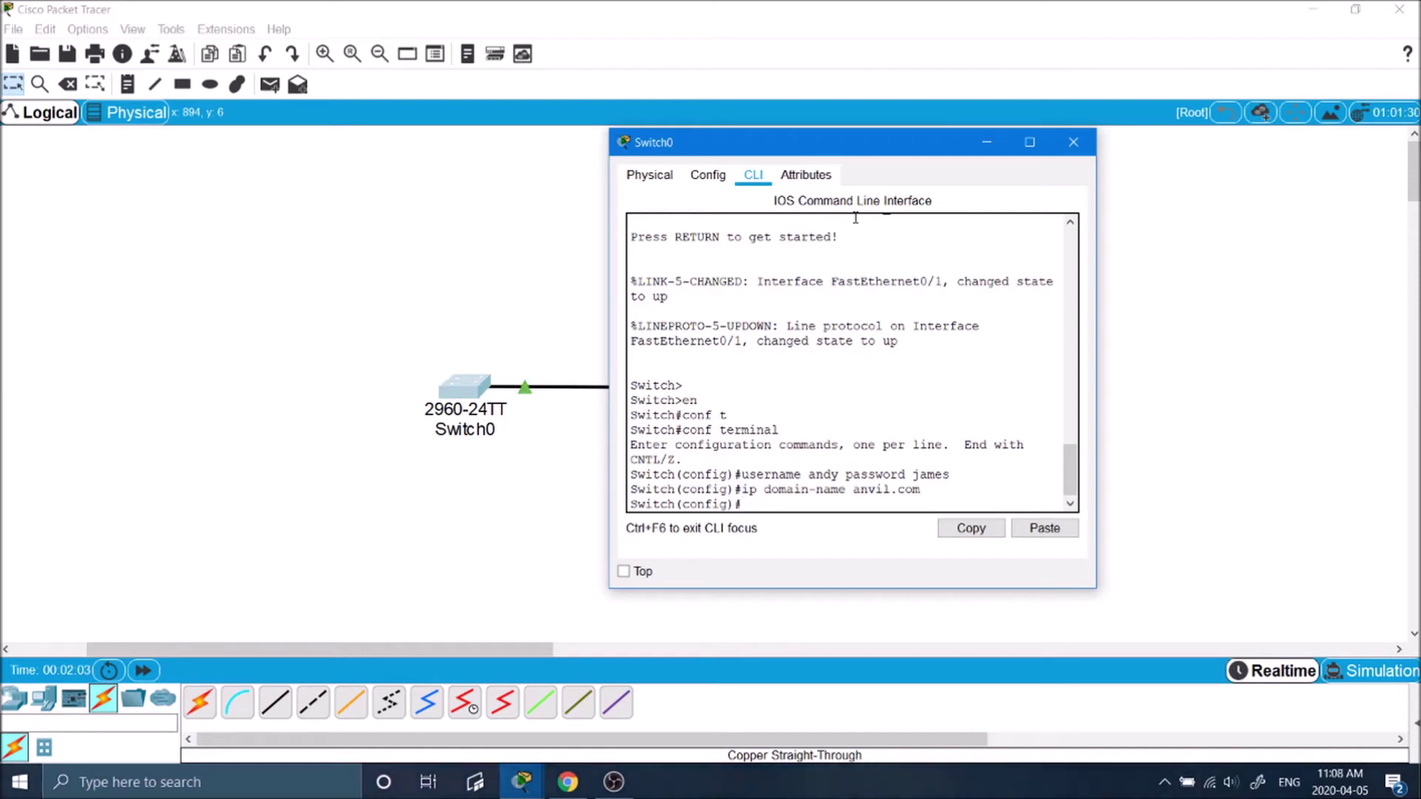
Step: Attempt RSA key generation, then rename the switch to SW1 after the hostname error
{"action": "type", "text": "crypto key gen"}
{"action": "key", "text": "Tab"}
{"action": "type", "text": "rsa"}
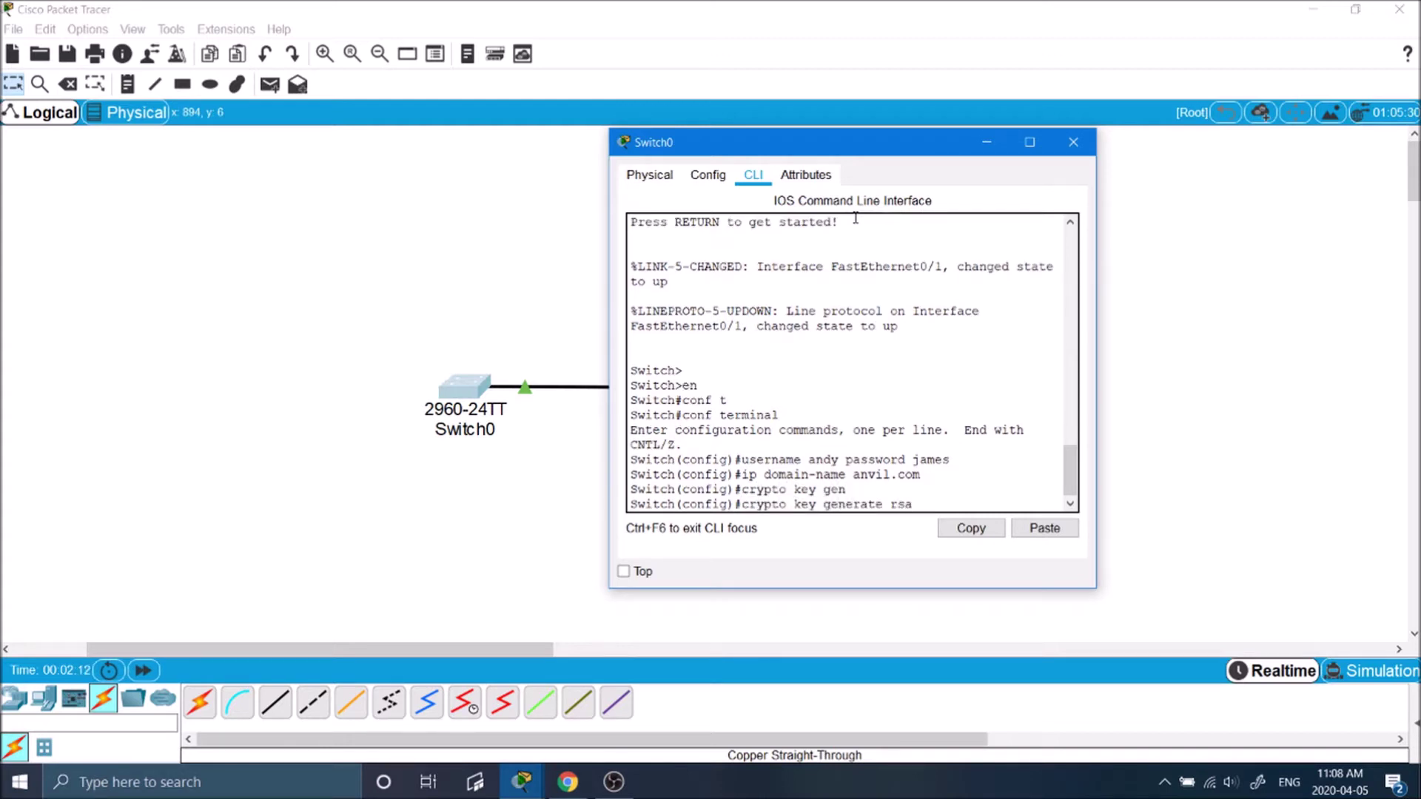
{"action": "key", "text": "Return"}
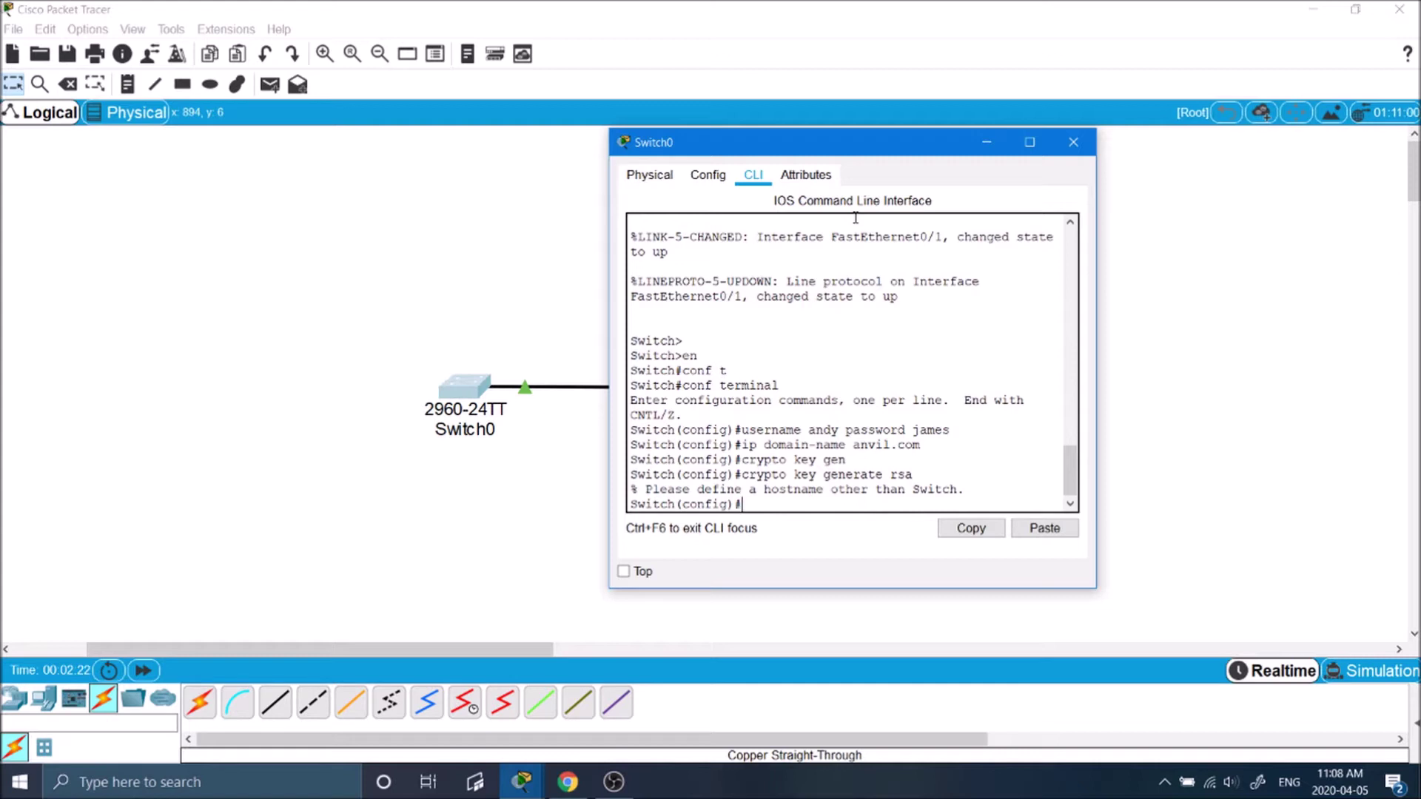
{"action": "type", "text": "hostname SW1"}
{"action": "key", "text": "Return"}
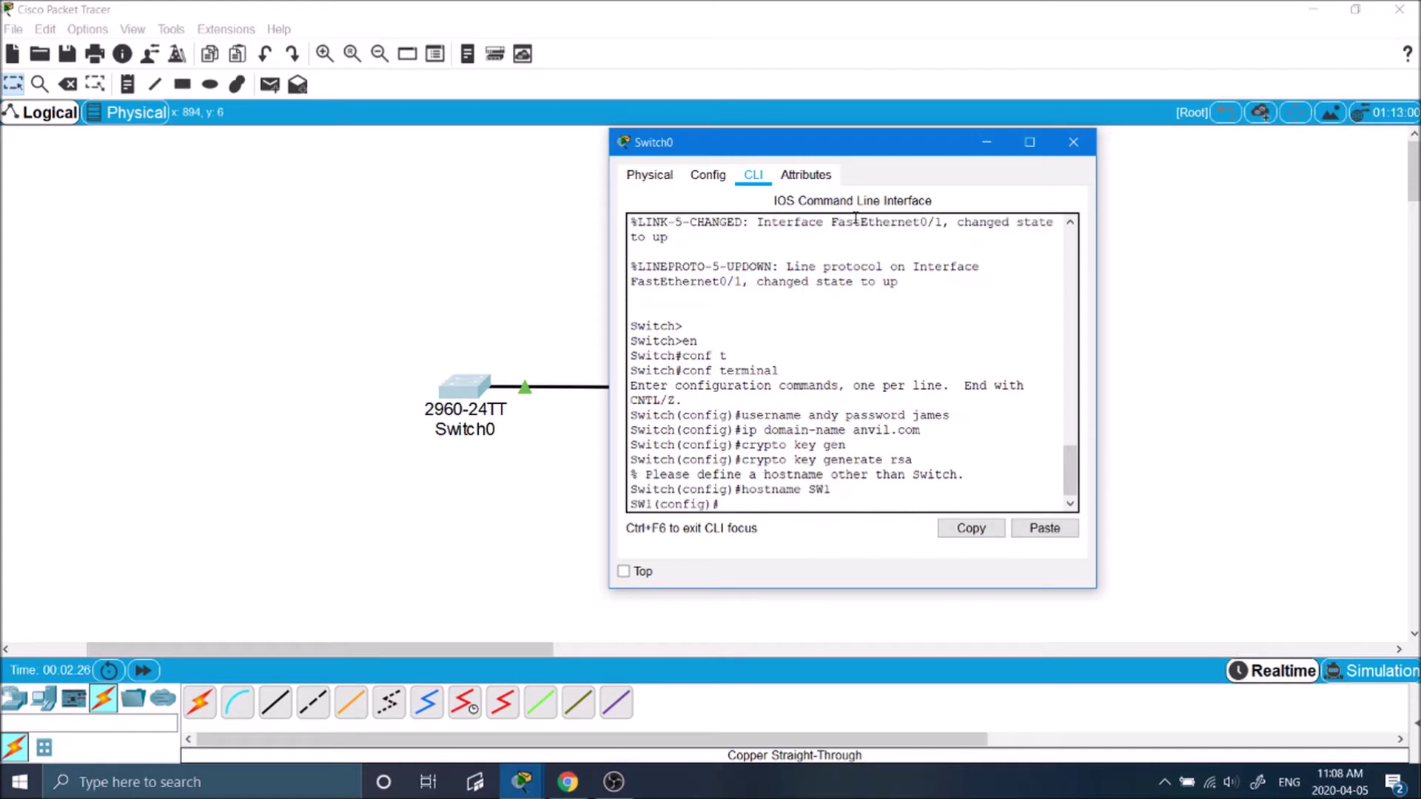
Step: Generate RSA keys for SW1.anvil.com with the default 512-bit size
{"action": "type", "text": "crypto key generate rsa"}
{"action": "key", "text": "Return"}
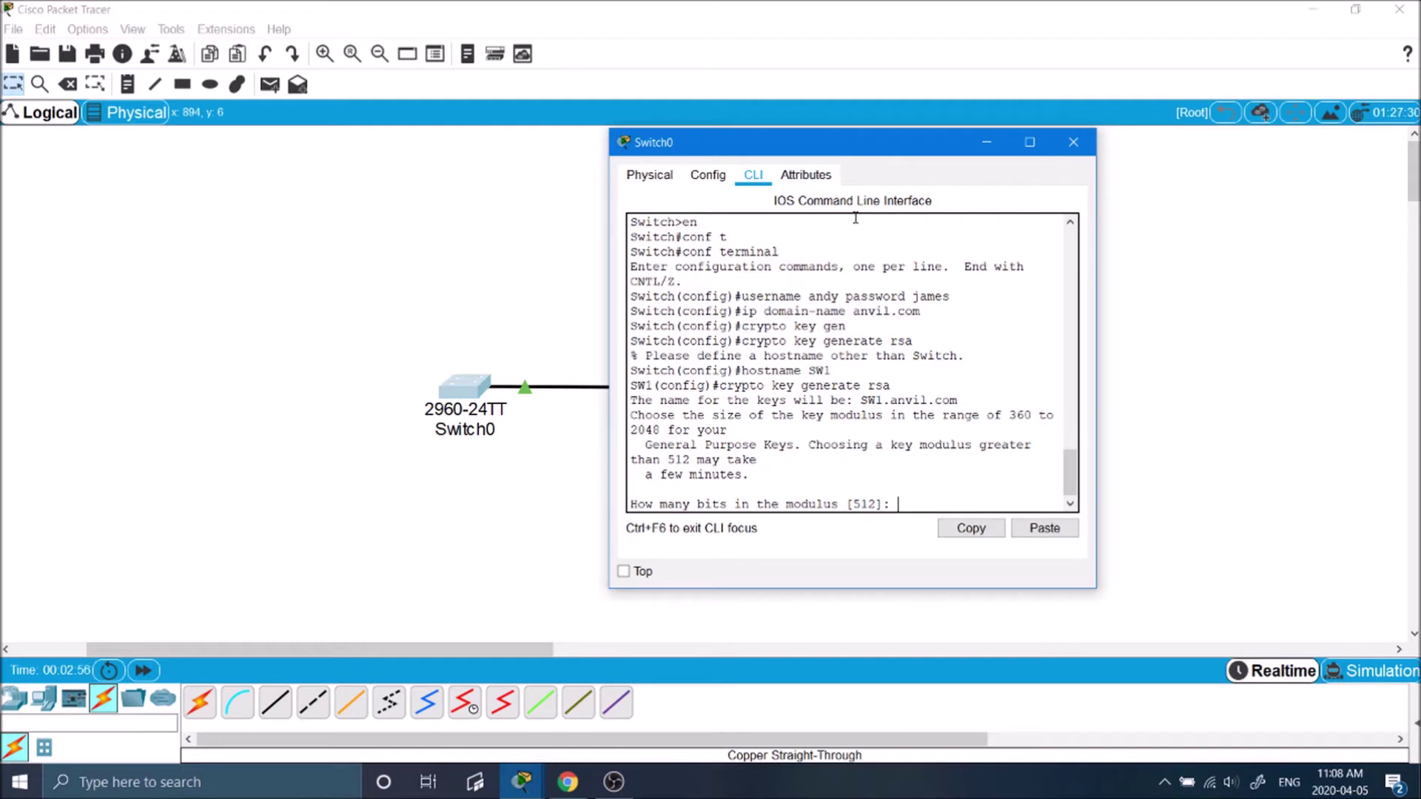
{"action": "key", "text": "Return"}
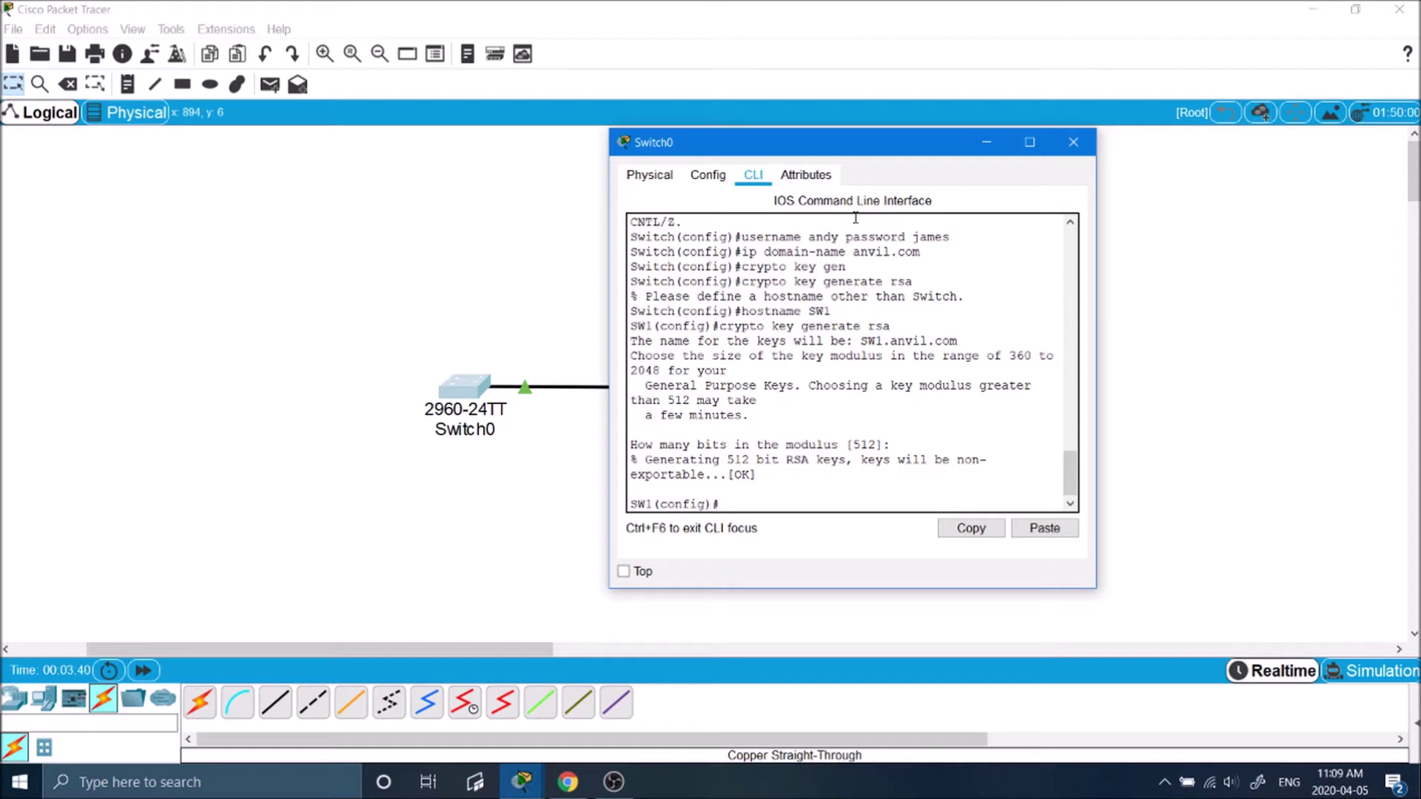
Step: Try enabling SSH version 2 and note the 768-bit minimum key size in the output
{"action": "type", "text": "ip ssh version 2"}
{"action": "key", "text": "Return"}
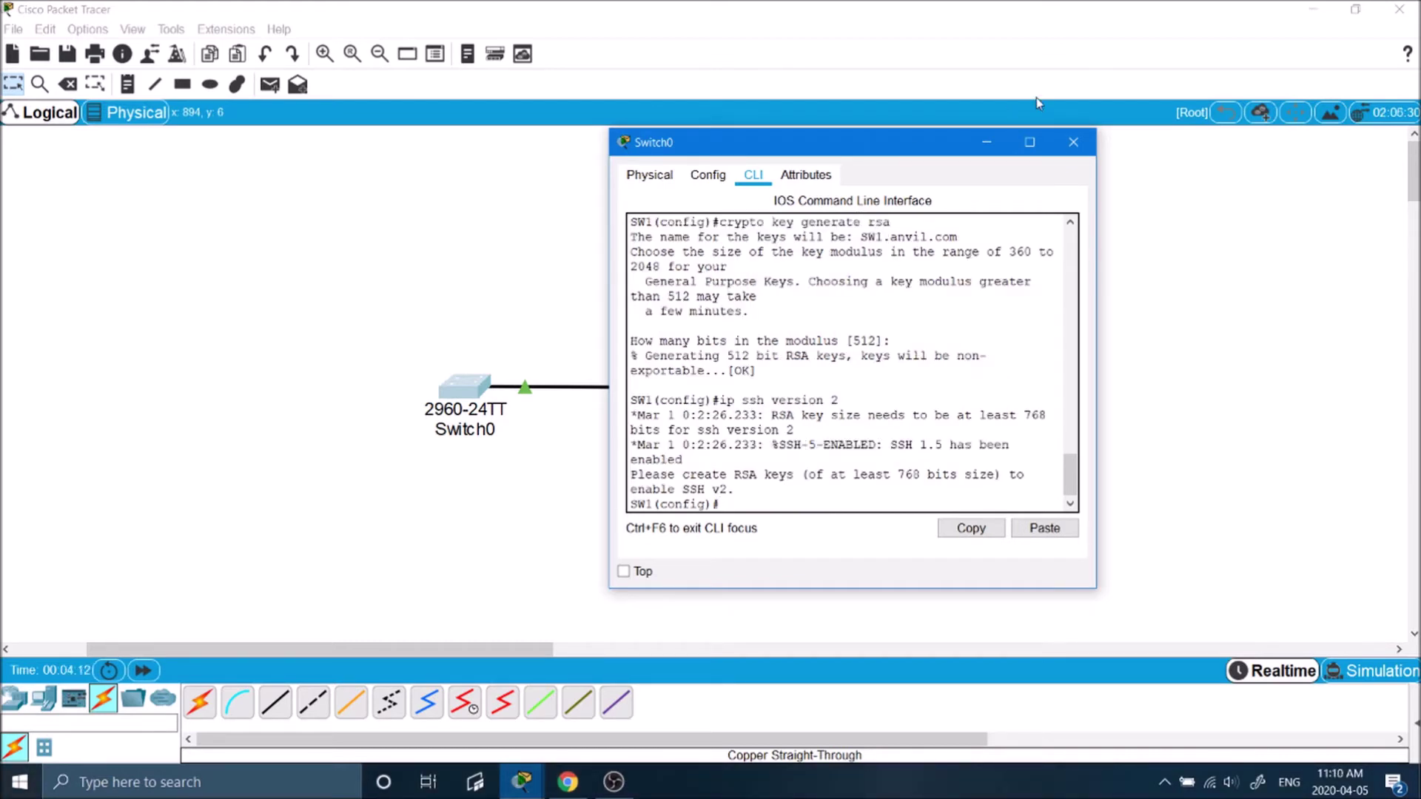
{"action": "left_click_drag", "start_coordinate": [883, 340], "coordinate": [853, 340]}
{"action": "left_click_drag", "start_coordinate": [897, 475], "coordinate": [920, 474]}
{"action": "left_click", "coordinate": [888, 504]}
Step: Replace the existing RSA keys with 1024-bit keys and enable SSH version 2
{"action": "key", "text": "Up"}
{"action": "key", "text": "Up"}
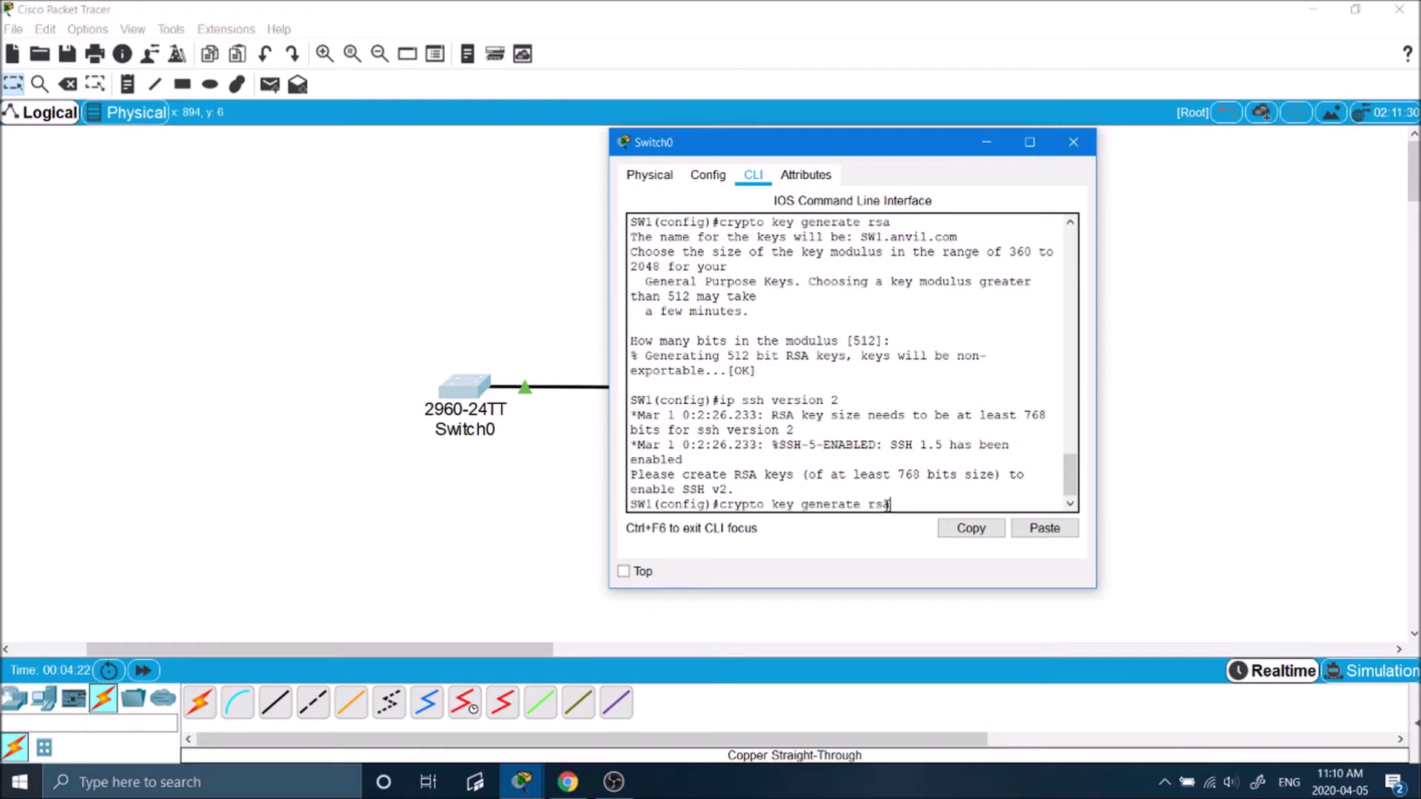
{"action": "key", "text": "Return"}
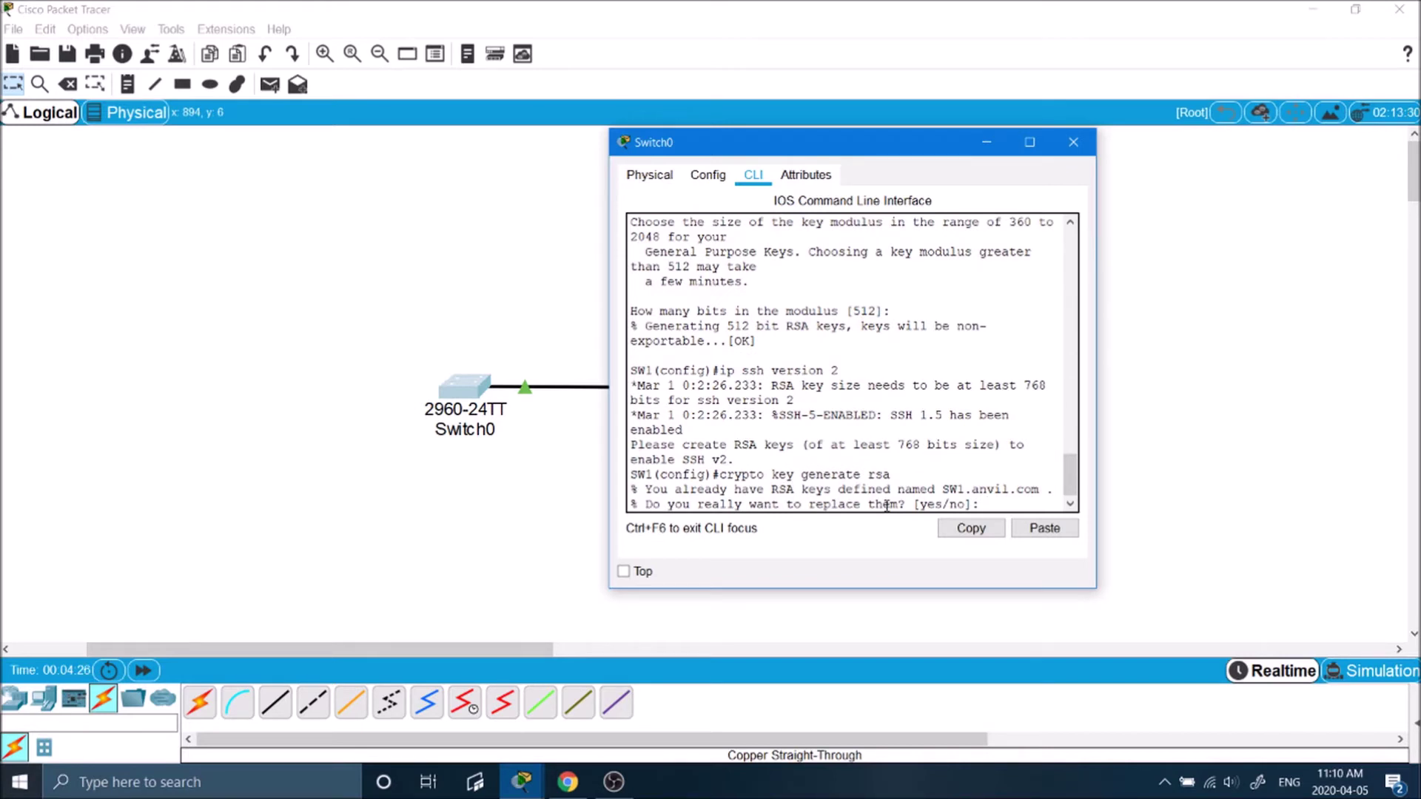
{"action": "type", "text": "Y"}
{"action": "key", "text": "Return"}
{"action": "type", "text": "yes"}
{"action": "key", "text": "Return"}
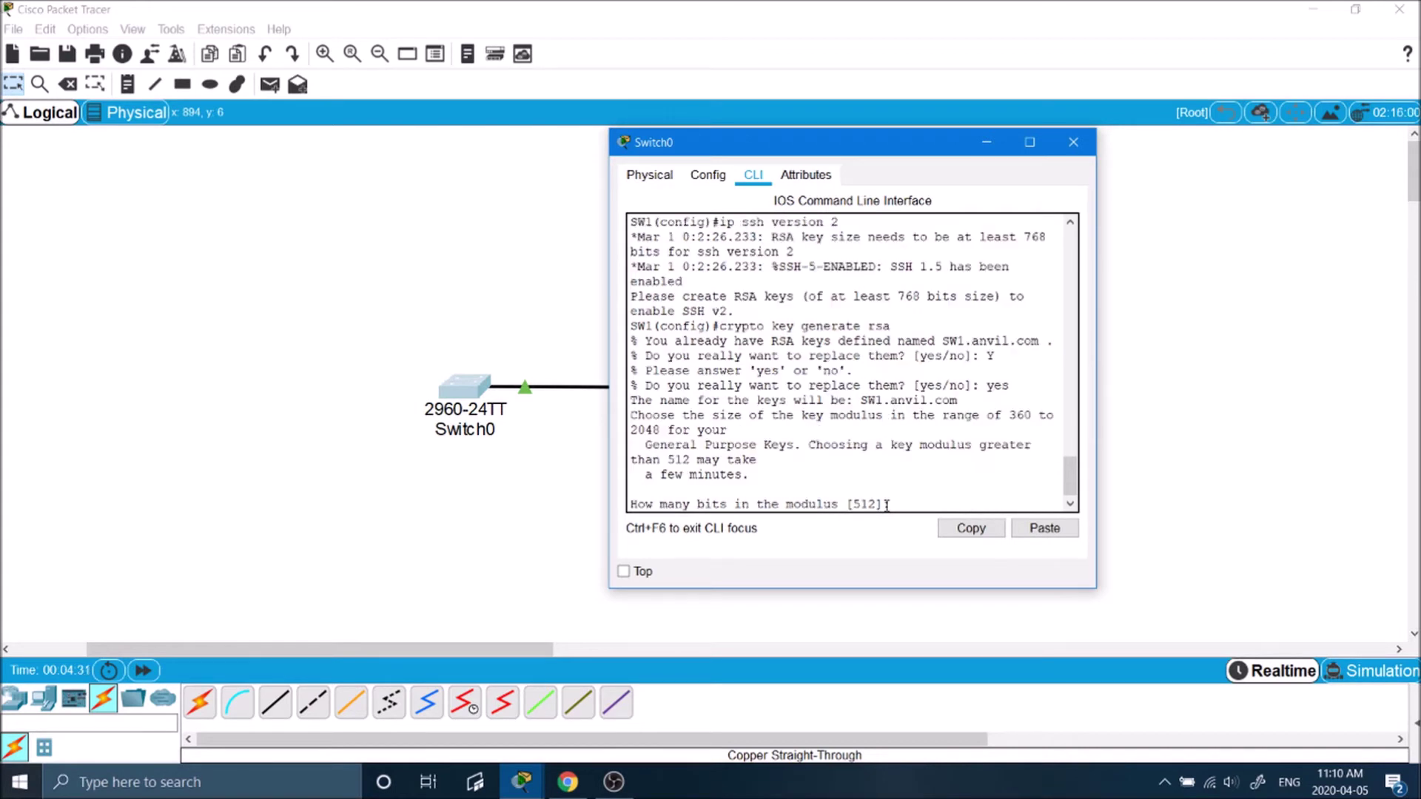
{"action": "type", "text": "1024"}
{"action": "key", "text": "Return"}
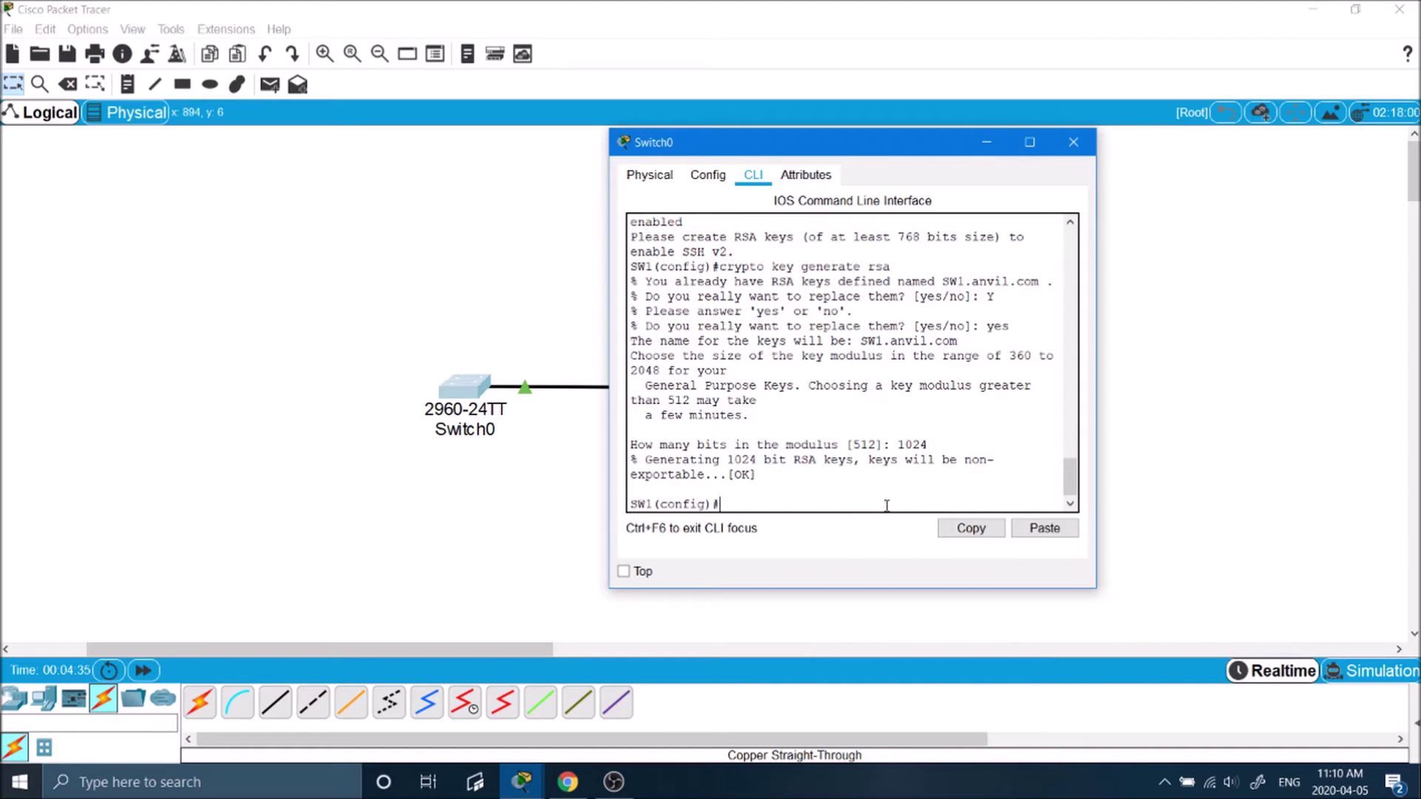
{"action": "type", "text": "ip ssh version 2"}
{"action": "key", "text": "Return"}
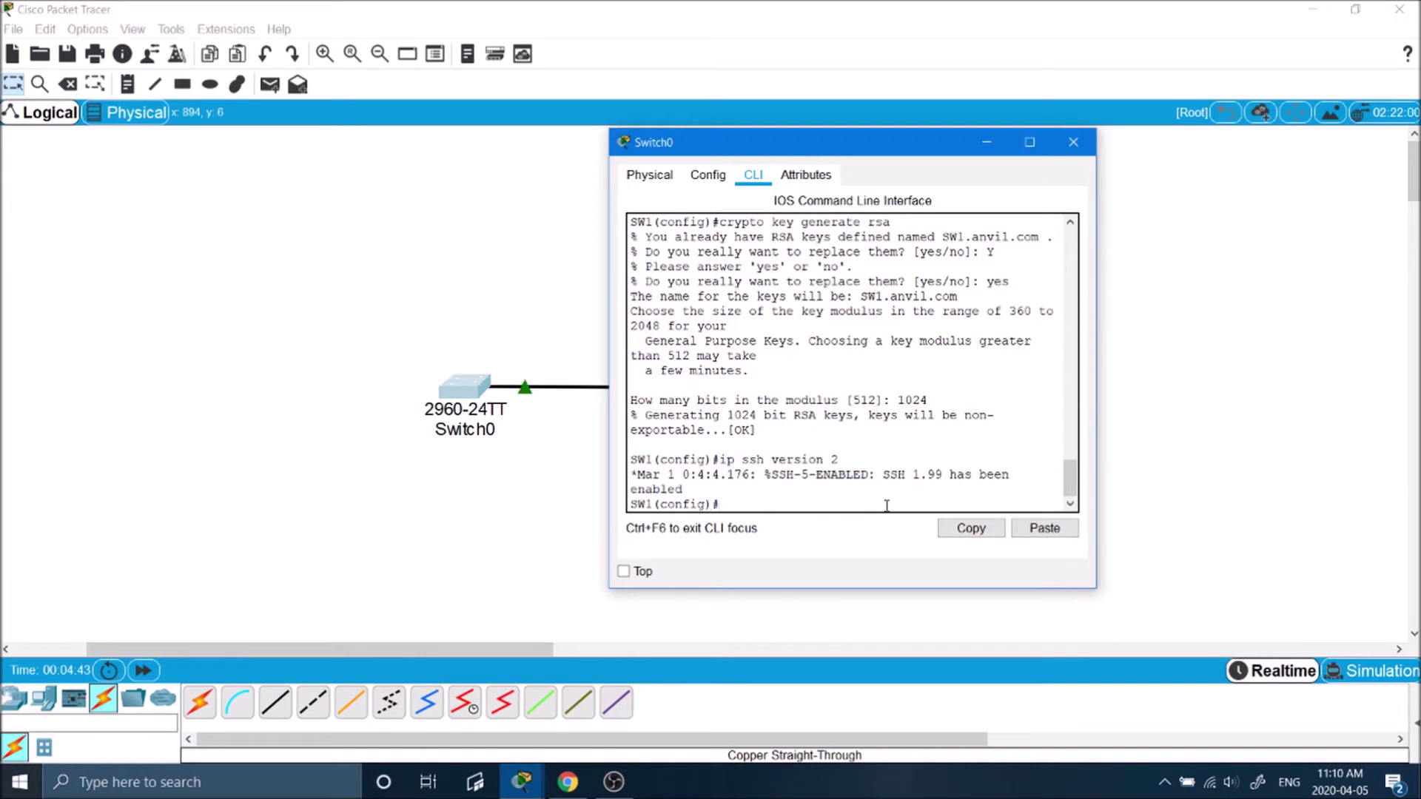
Step: Limit vty lines 0–15 to SSH with local login, then exit to global configuration
{"action": "type", "text": "line vty 0 15"}
{"action": "key", "text": "Return"}
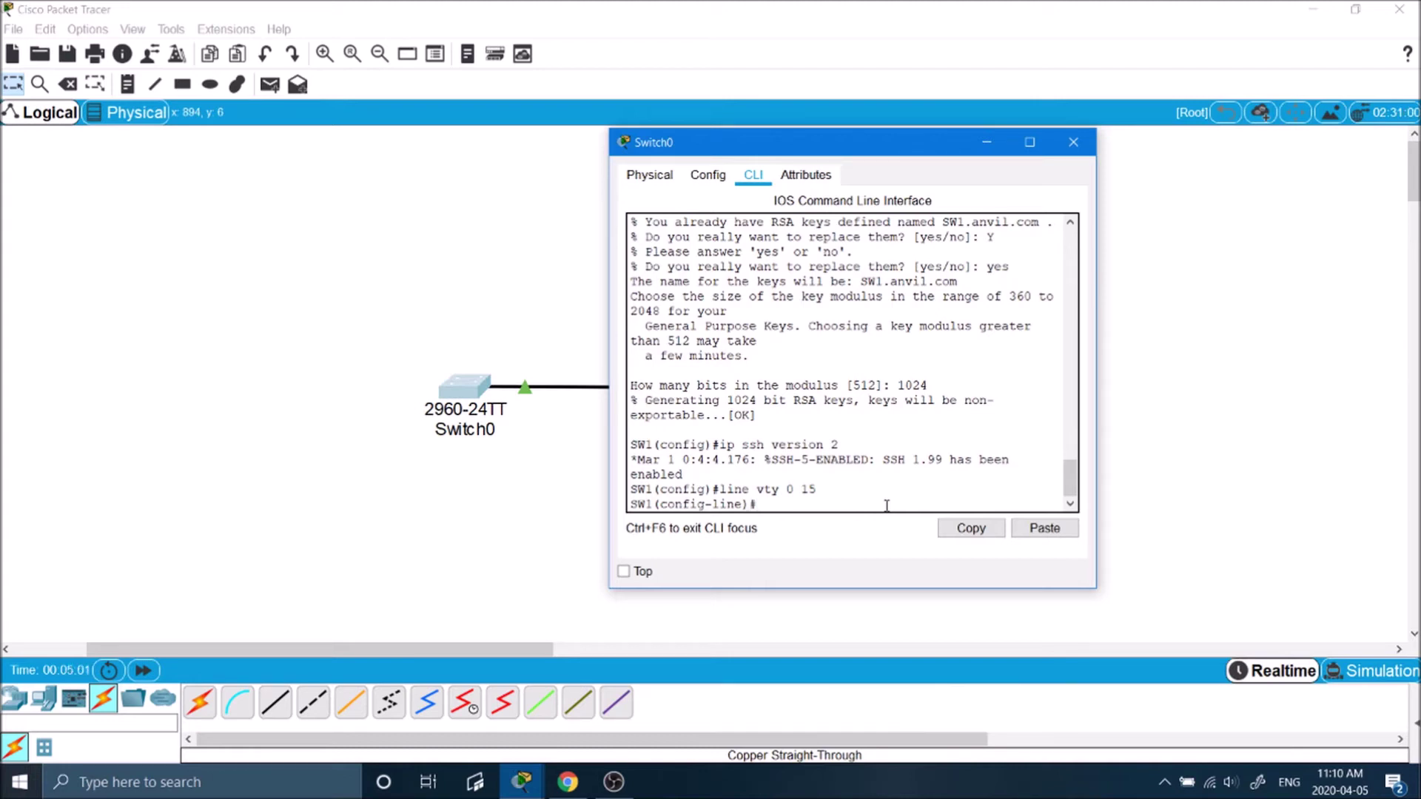
{"action": "type", "text": "tran"}
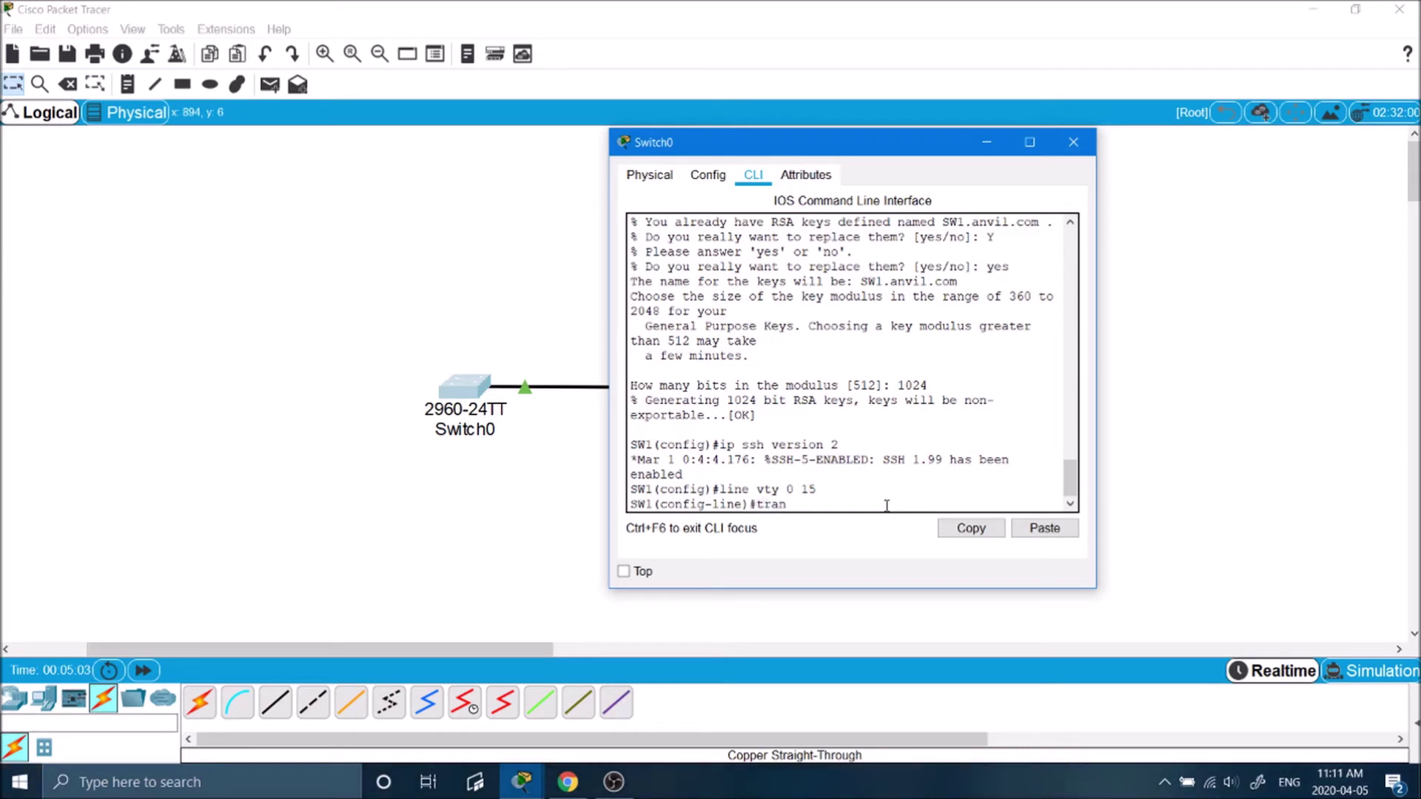
{"action": "type", "text": "sport input ssh"}
{"action": "key", "text": "Return"}
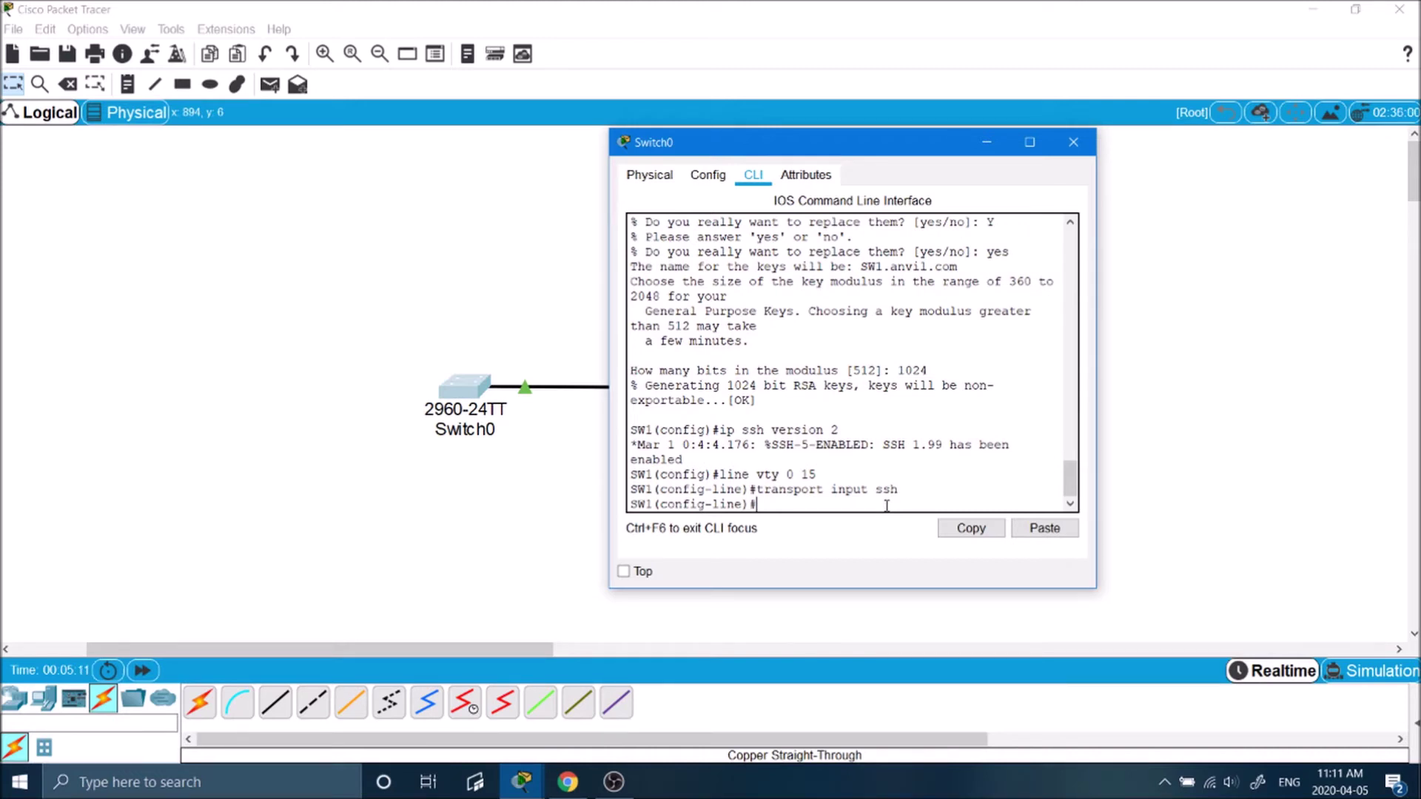
{"action": "type", "text": "login local"}
{"action": "key", "text": "Return"}
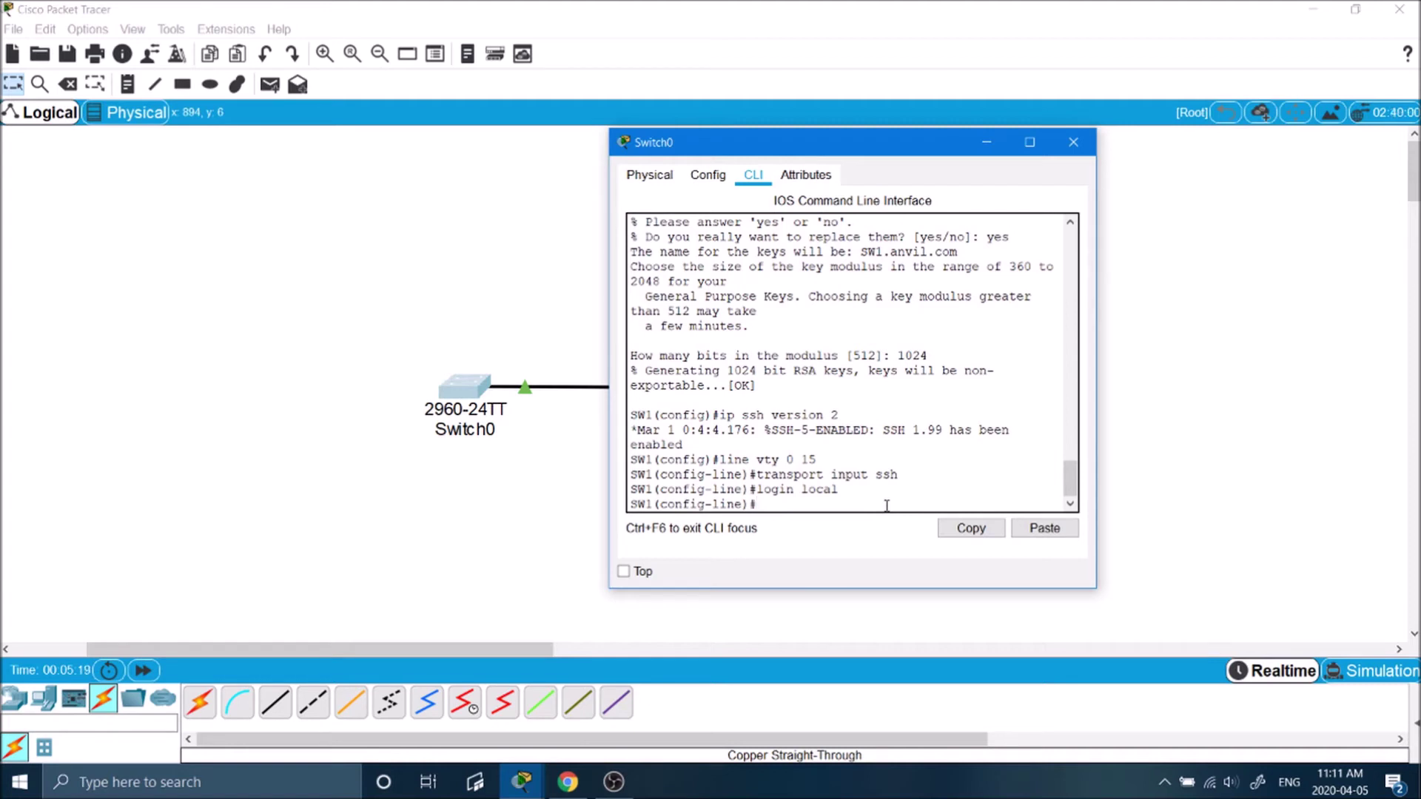
{"action": "type", "text": "exit"}
{"action": "key", "text": "Return"}
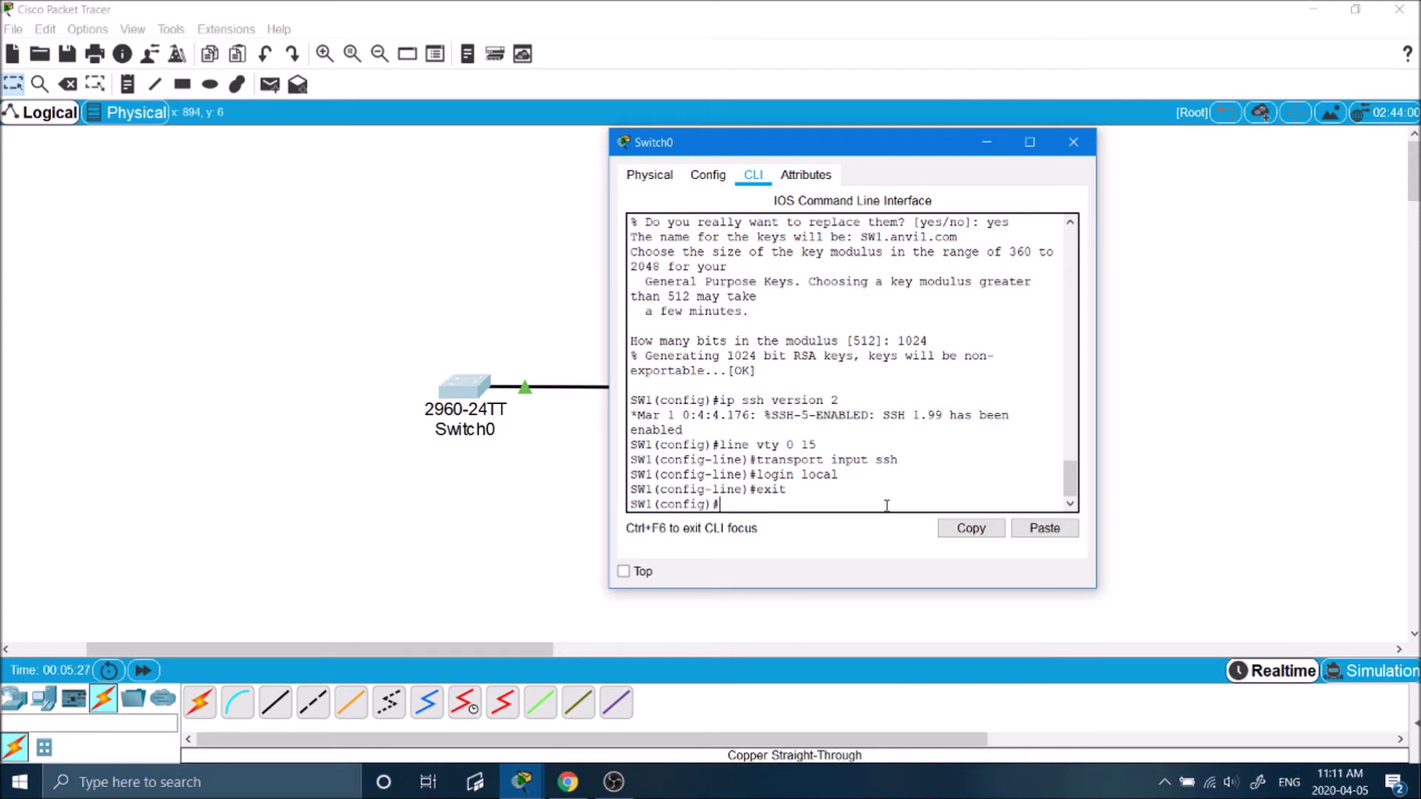
Step: Give interface Vlan1 address 192.168.0.1 255.255.255.0 and bring it up with no shutdown
{"action": "type", "text": "int vlan1"}
{"action": "key", "text": "Return"}
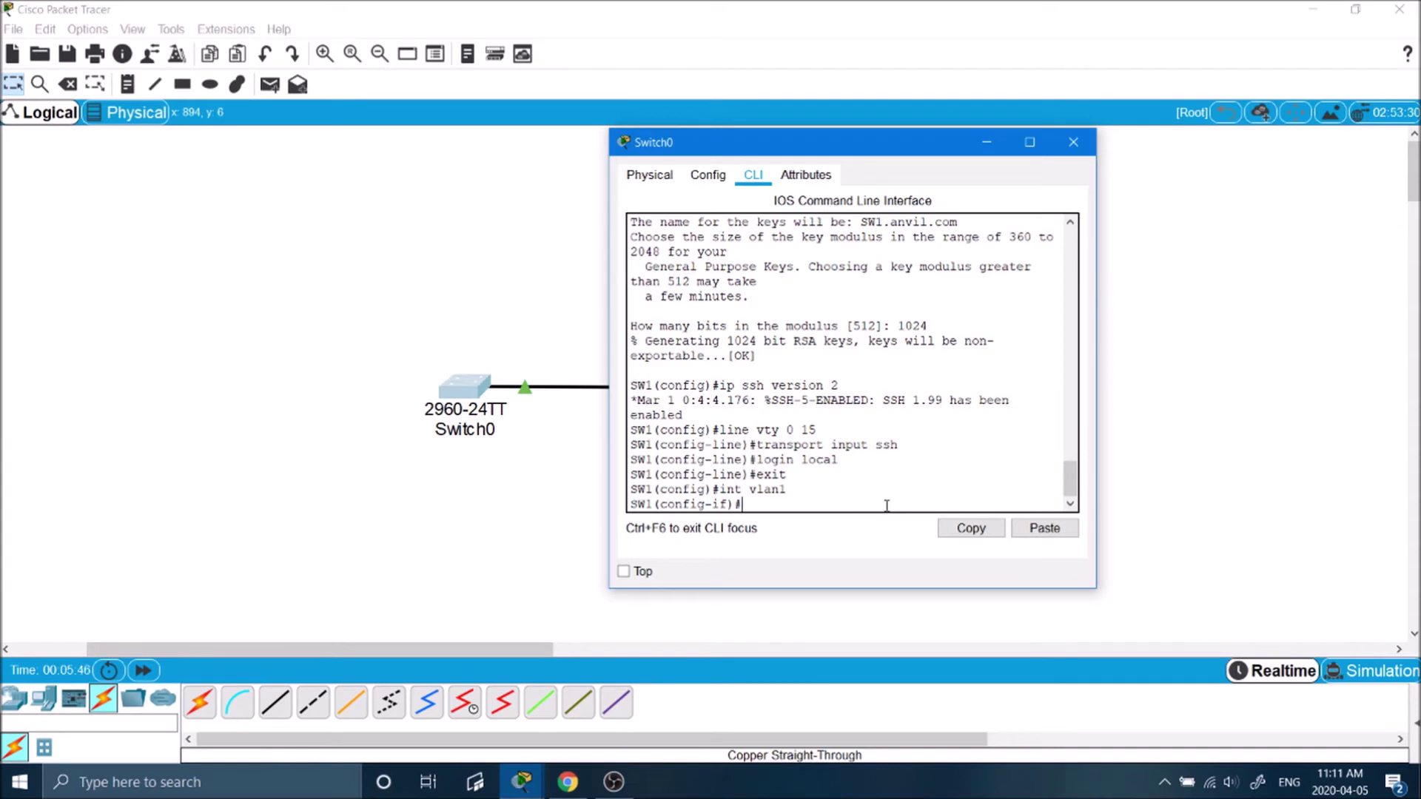
{"action": "type", "text": "ip address 192.168.0.1.1"}
{"action": "key", "text": "Return"}
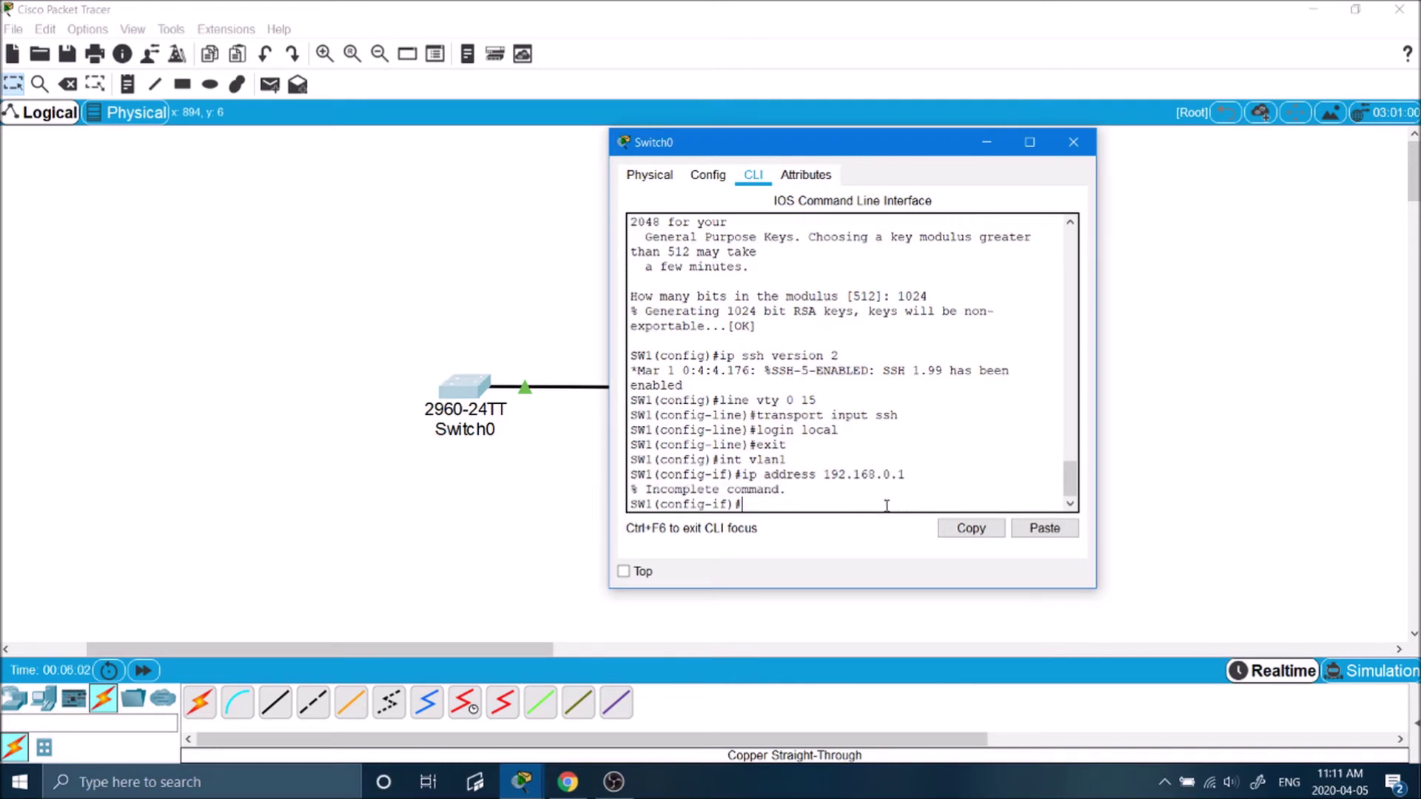
{"action": "key", "text": "Up"}
{"action": "type", "text": "255.255.255.0"}
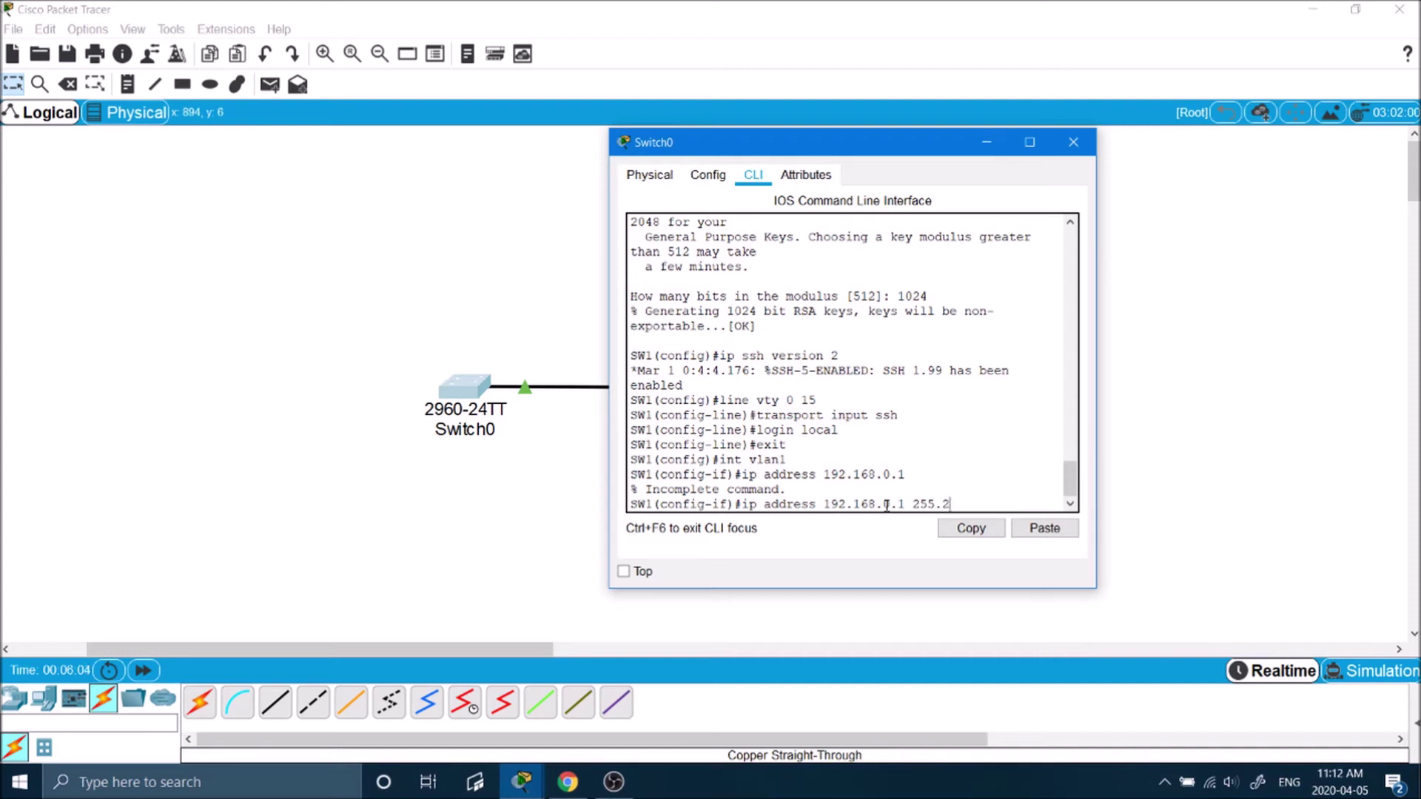
{"action": "key", "text": "Return"}
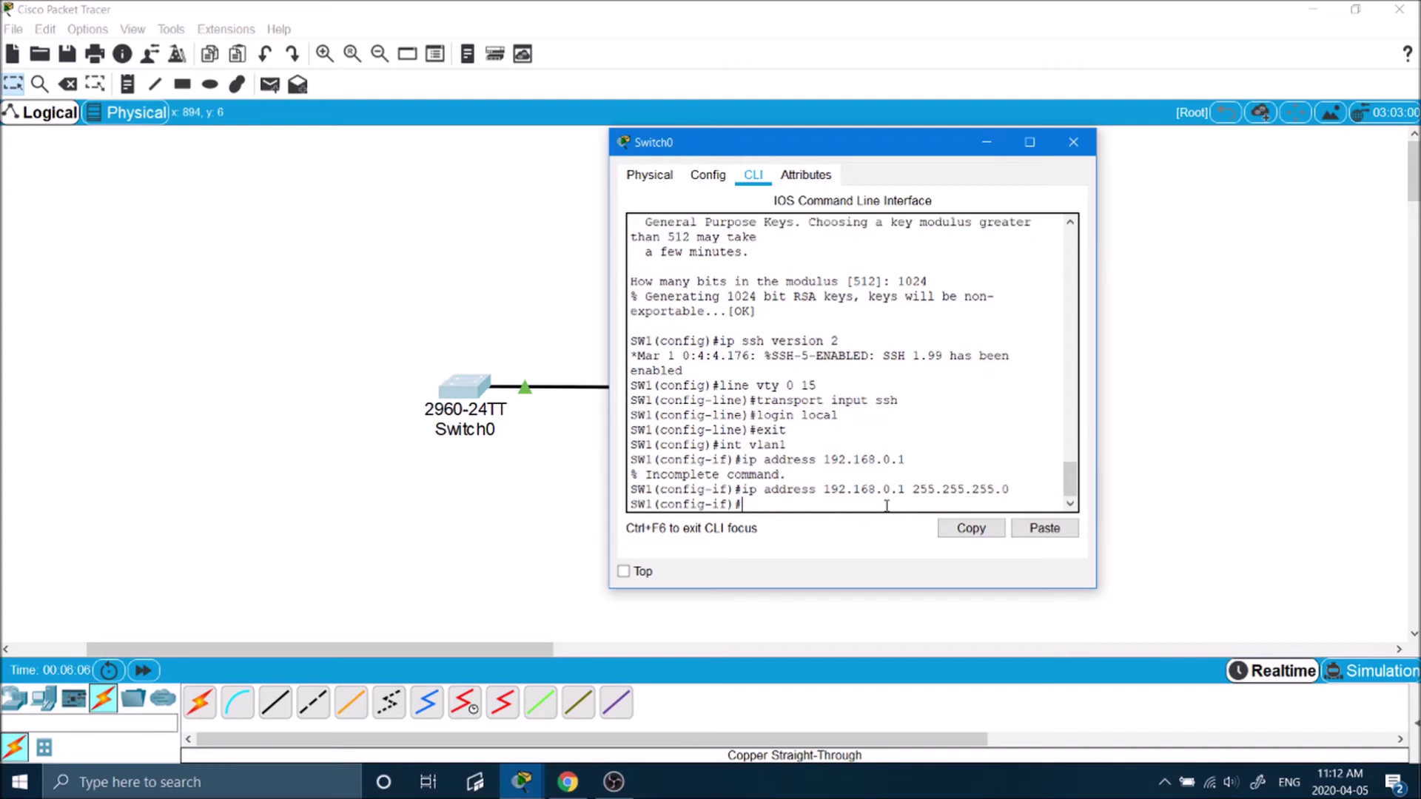
{"action": "type", "text": "no shutdown"}
{"action": "key", "text": "Return"}
{"action": "key", "text": "Return"}
{"action": "key", "text": "Return"}
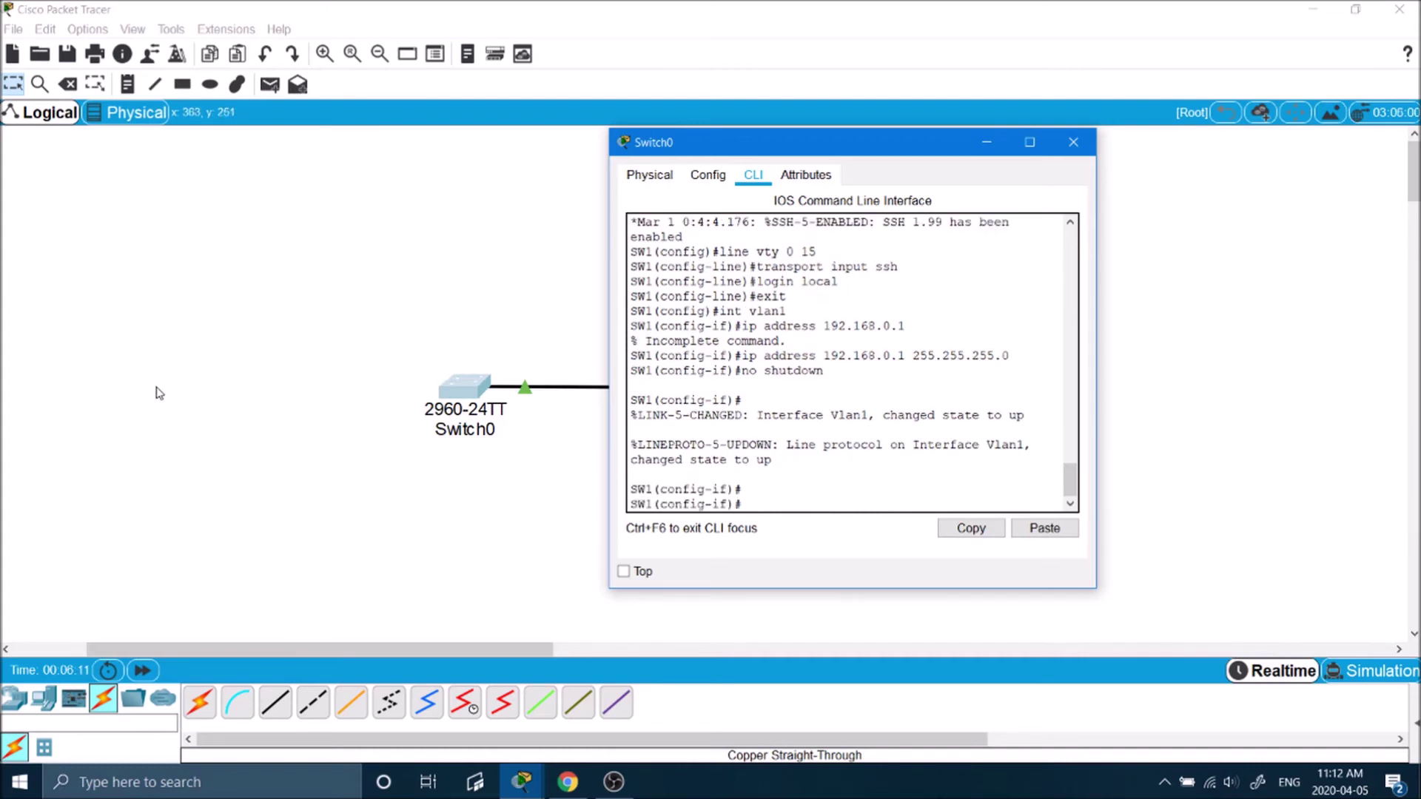
{"action": "left_click", "coordinate": [396, 347]}
Step: Set PC0's static IP 192.168.0.2, mask 255.255.255.0 and gateway 192.168.0.1
{"action": "left_click", "coordinate": [887, 386]}
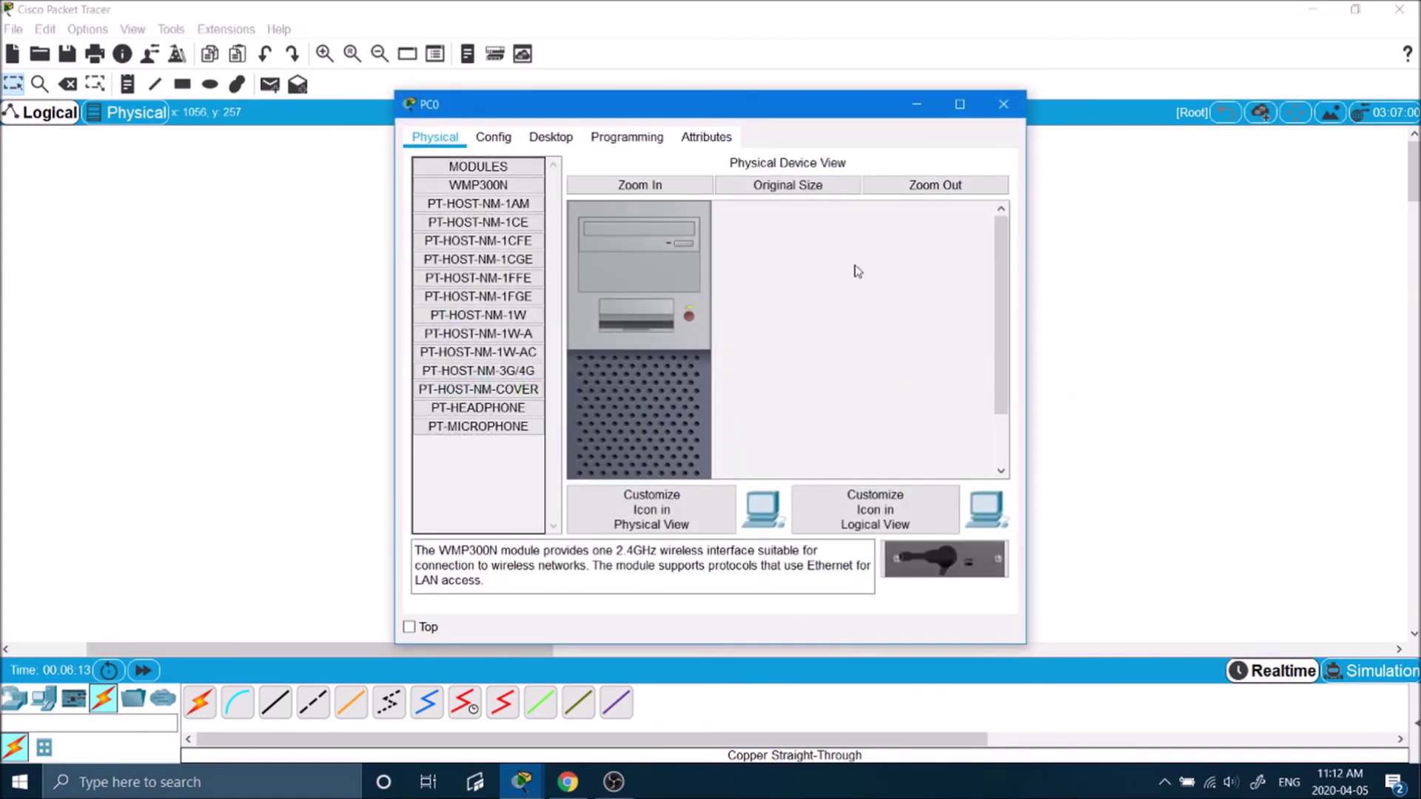
{"action": "left_click_drag", "start_coordinate": [837, 96], "coordinate": [1143, 118]}
{"action": "left_click", "coordinate": [860, 152]}
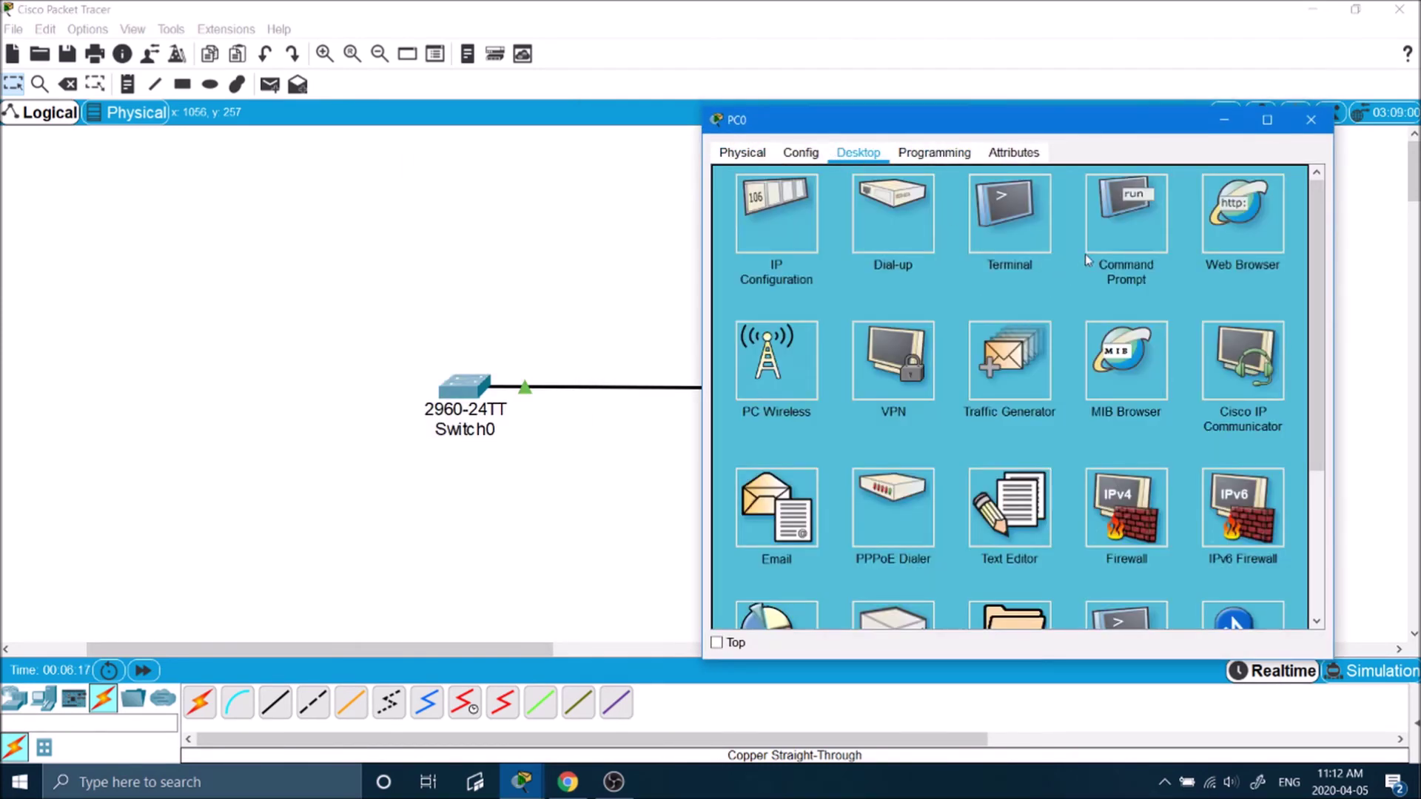
{"action": "left_click", "coordinate": [800, 222]}
{"action": "left_click", "coordinate": [967, 269]}
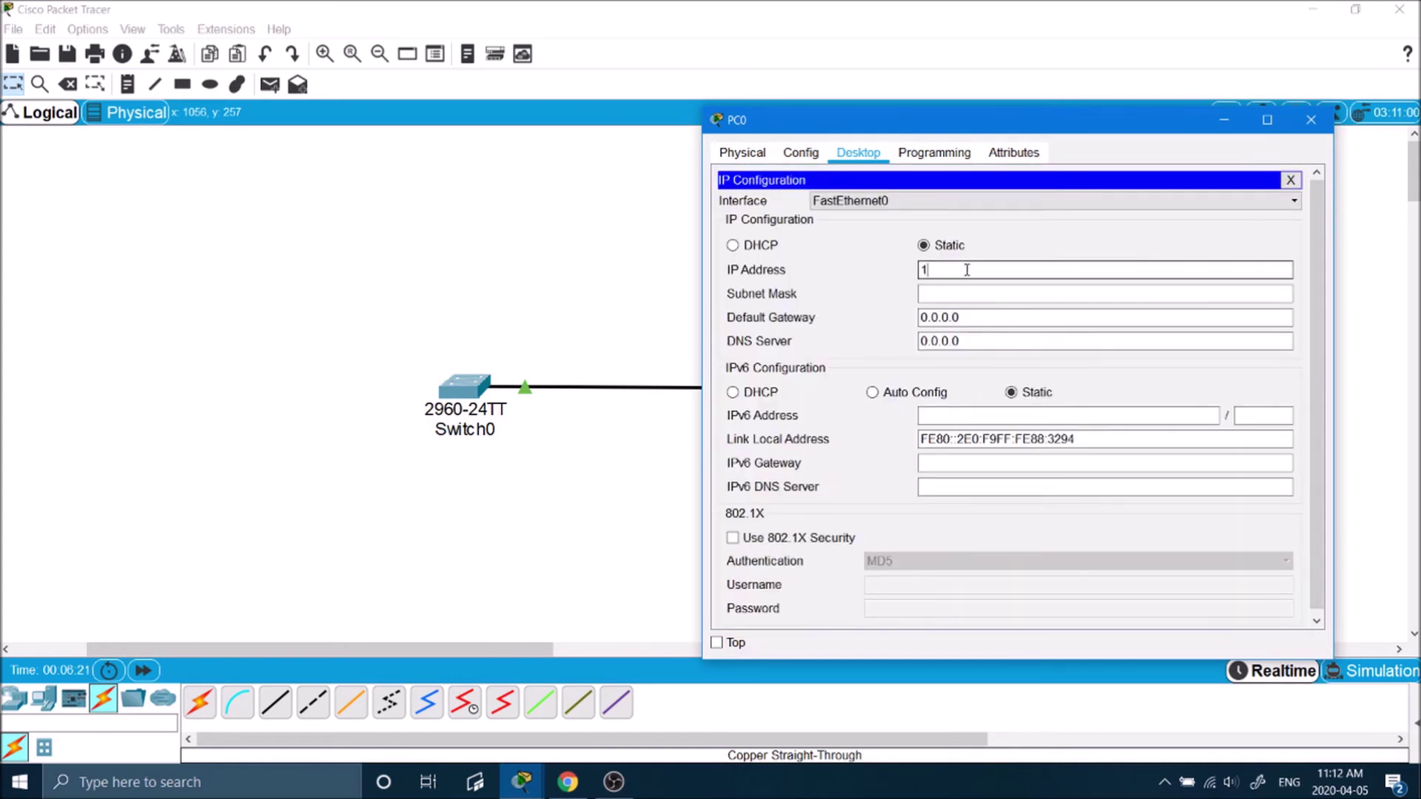
{"action": "type", "text": "192.168."}
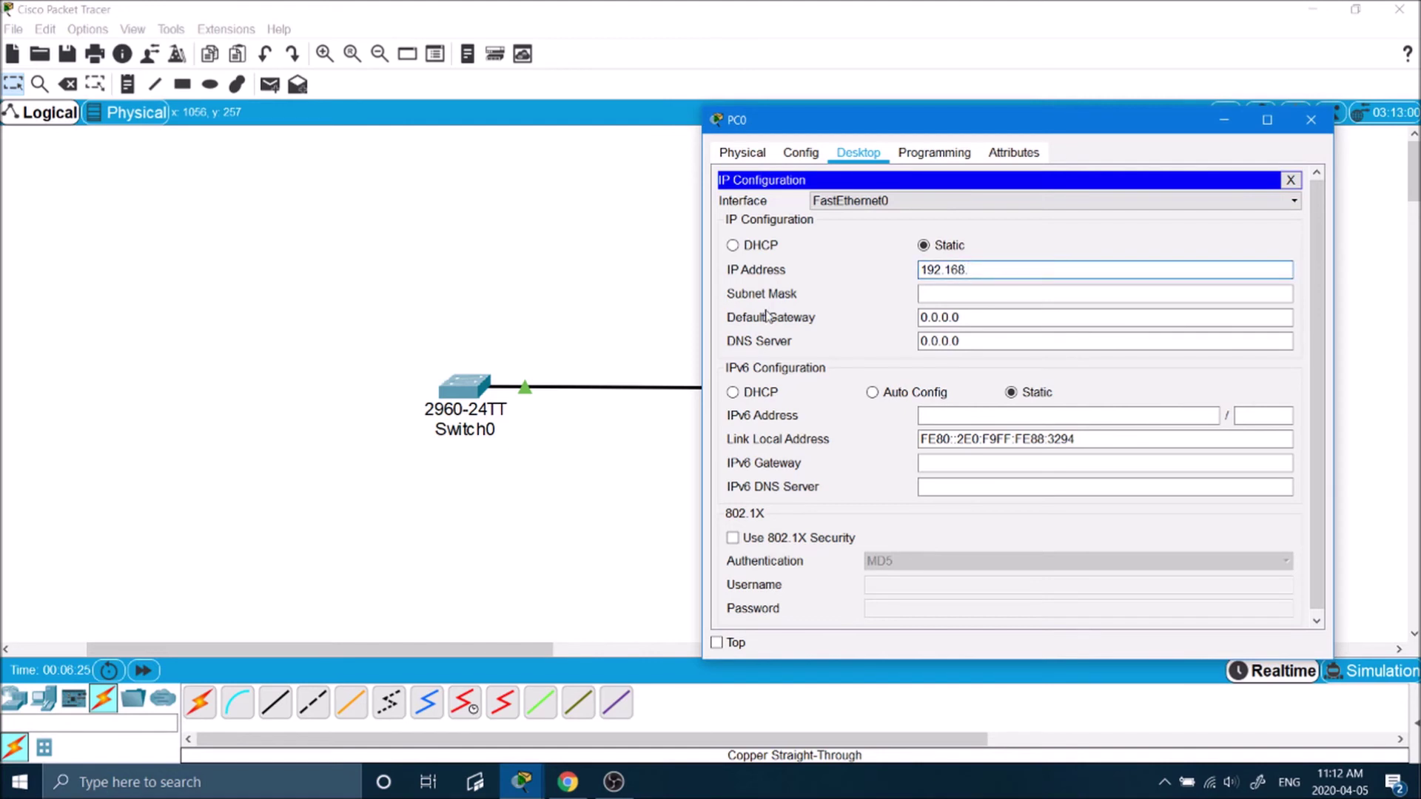
{"action": "type", "text": "0.2"}
{"action": "key", "text": "Tab"}
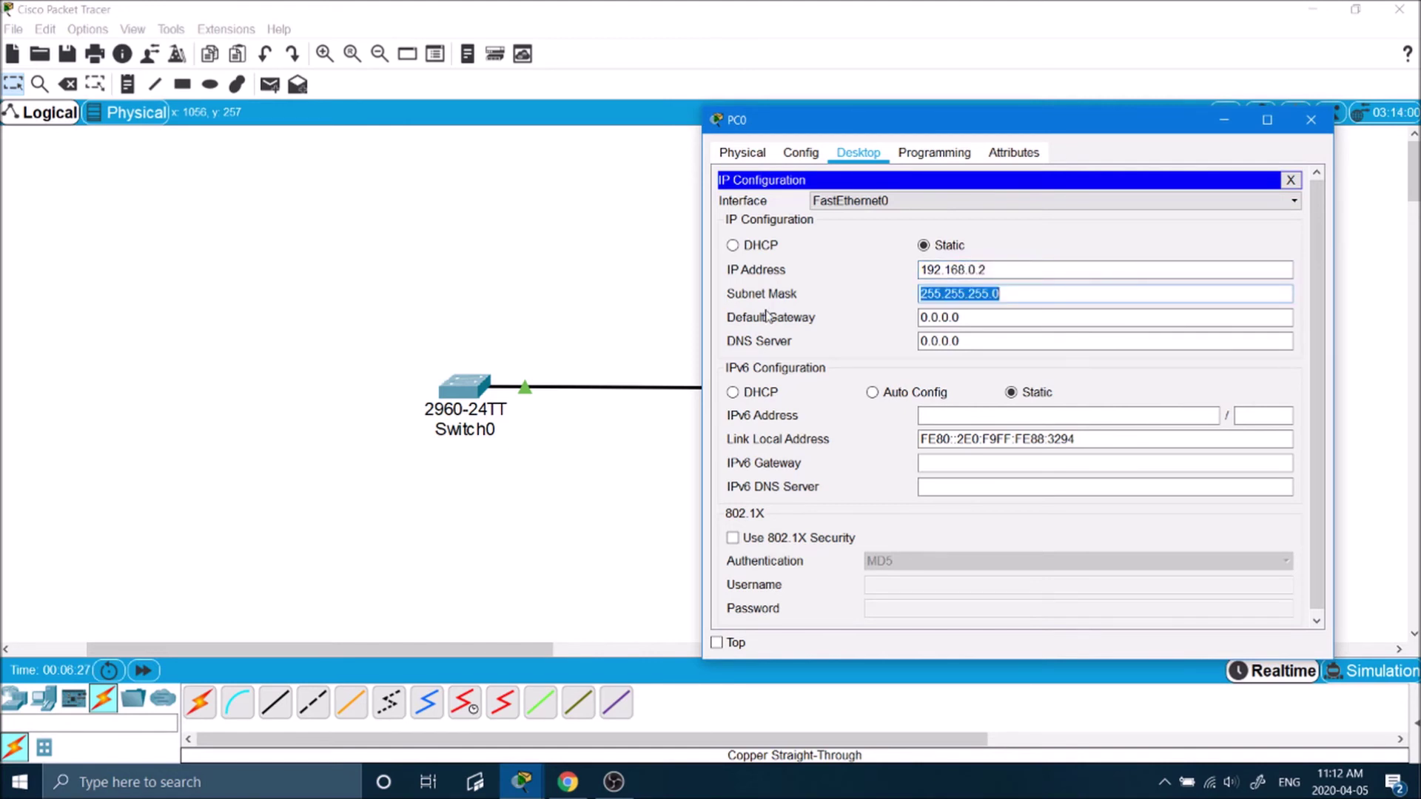
{"action": "key", "text": "Tab"}
{"action": "type", "text": "192.1"}
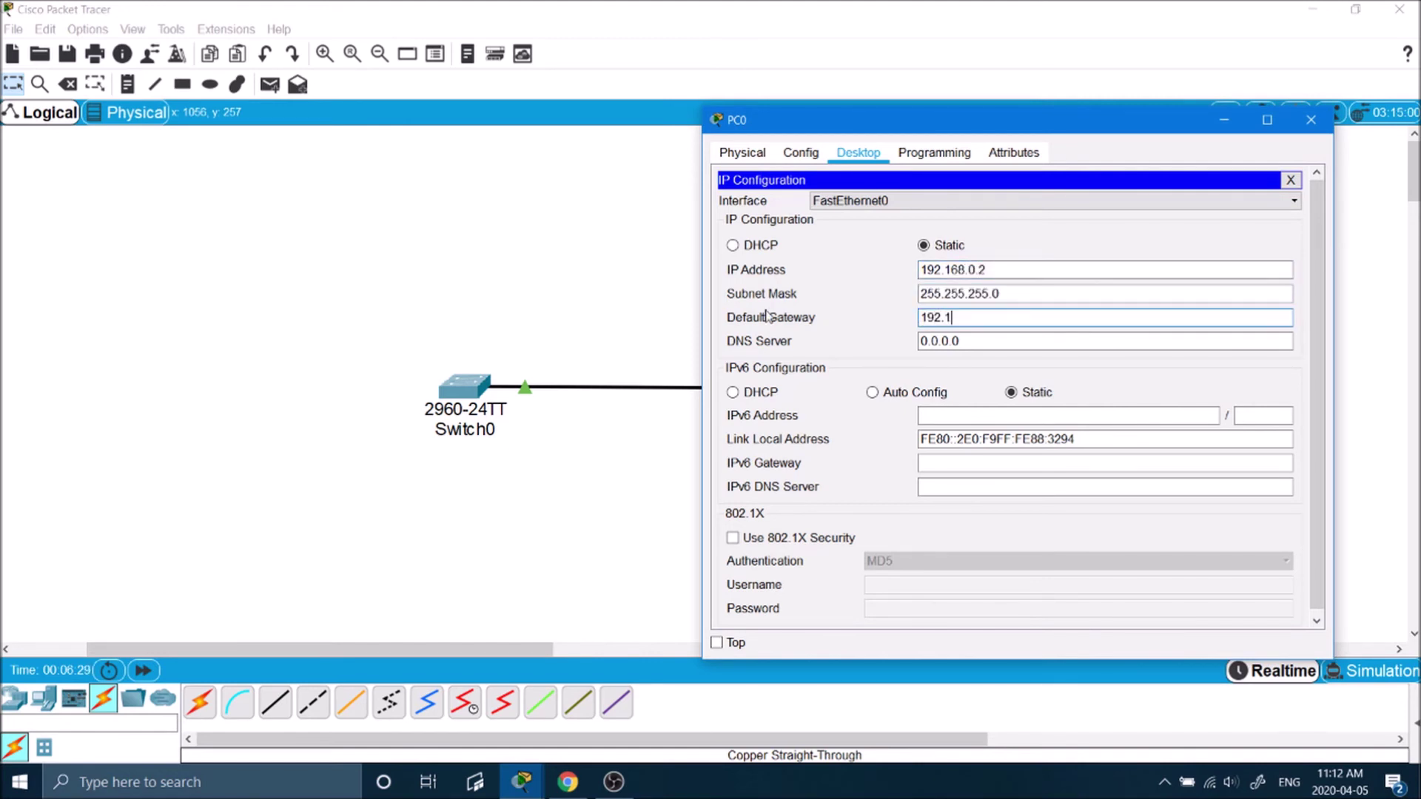
{"action": "type", "text": "68.0.1"}
{"action": "key", "text": "Tab"}
{"action": "key", "text": "shift+Tab"}
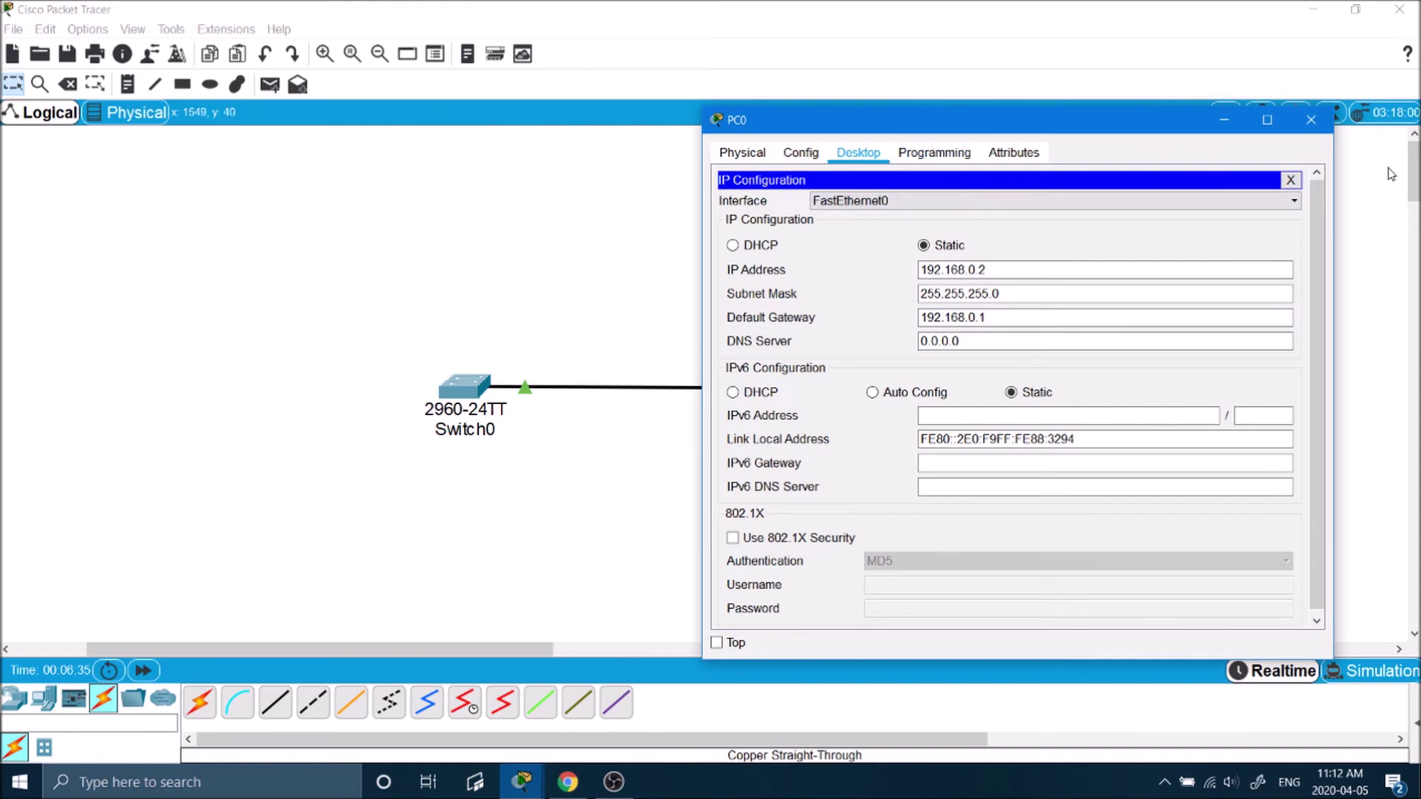
{"action": "left_click", "coordinate": [1291, 185]}
Step: From PC0's Command Prompt, SSH to 192.168.0.1 with the local username
{"action": "left_click", "coordinate": [1126, 222]}
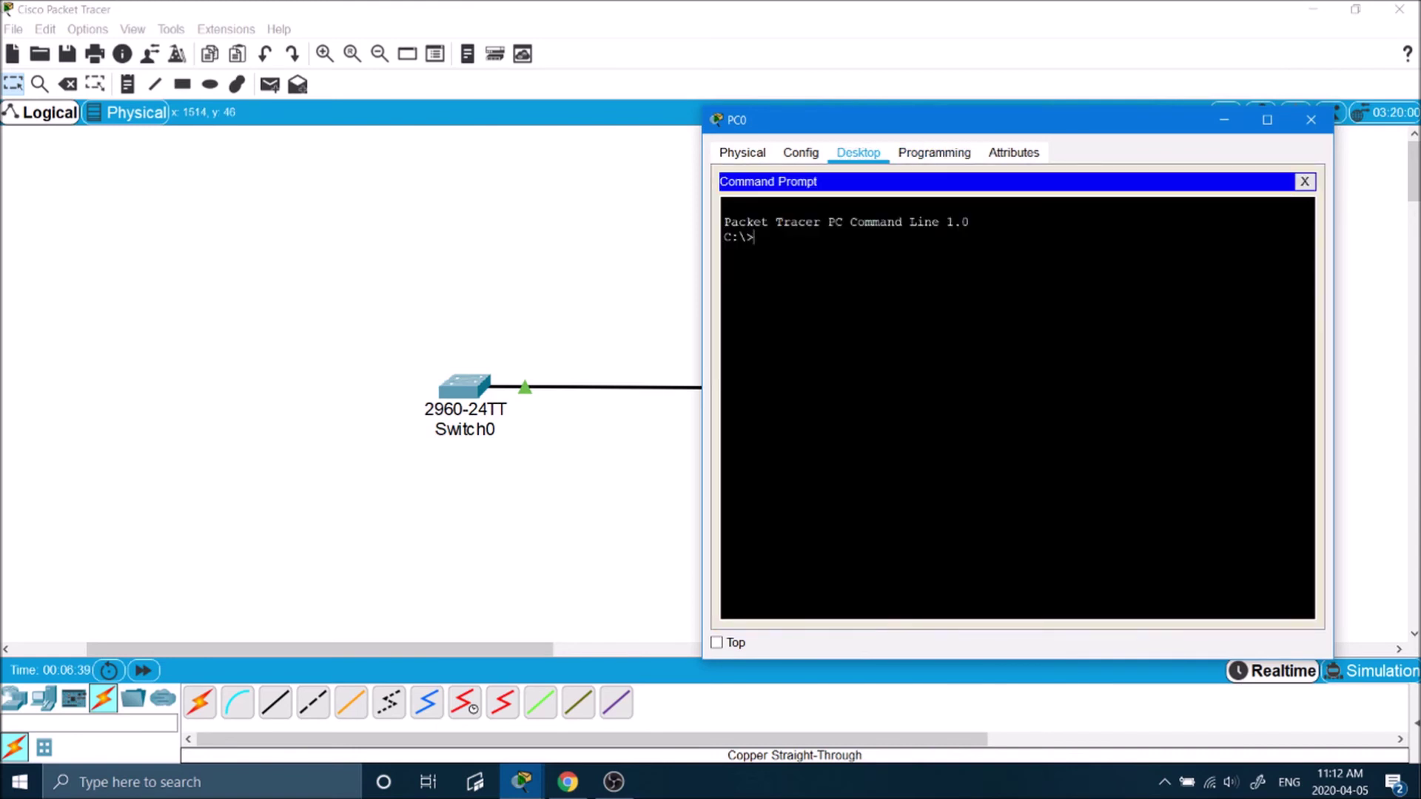
{"action": "type", "text": "ssh -l"}
{"action": "key", "text": "BackSpace"}
{"action": "type", "text": "l"}
{"action": "key", "text": "BackSpace"}
{"action": "key", "text": "BackSpace"}
{"action": "type", "text": "-l andy 192.168."}
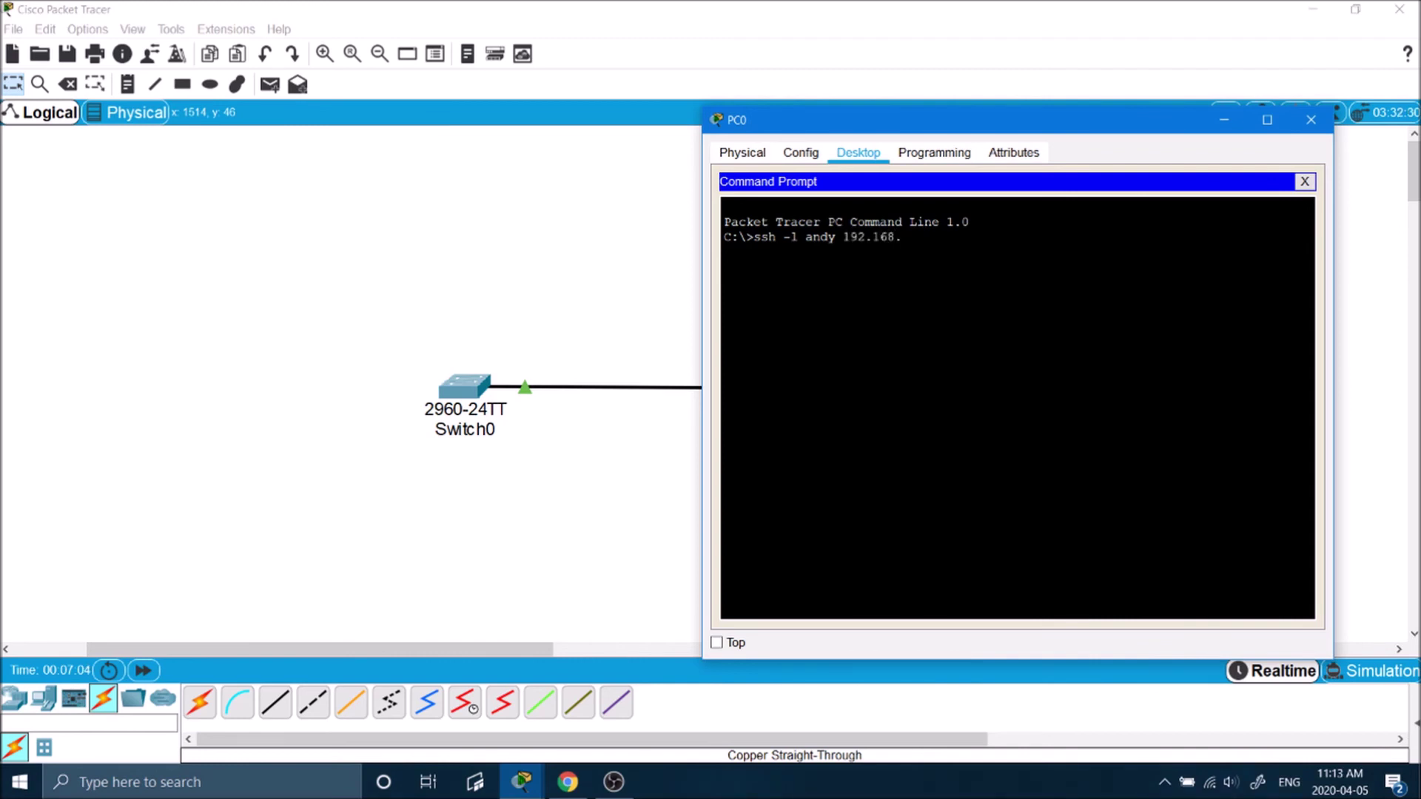
{"action": "type", "text": "0.1"}
{"action": "key", "text": "Return"}
Step: Log in with the account password, try enable (no password set), and close PC0's window
{"action": "key", "text": "Return"}
{"action": "key", "text": "Return"}
{"action": "key", "text": "Return"}
{"action": "key", "text": "Return"}
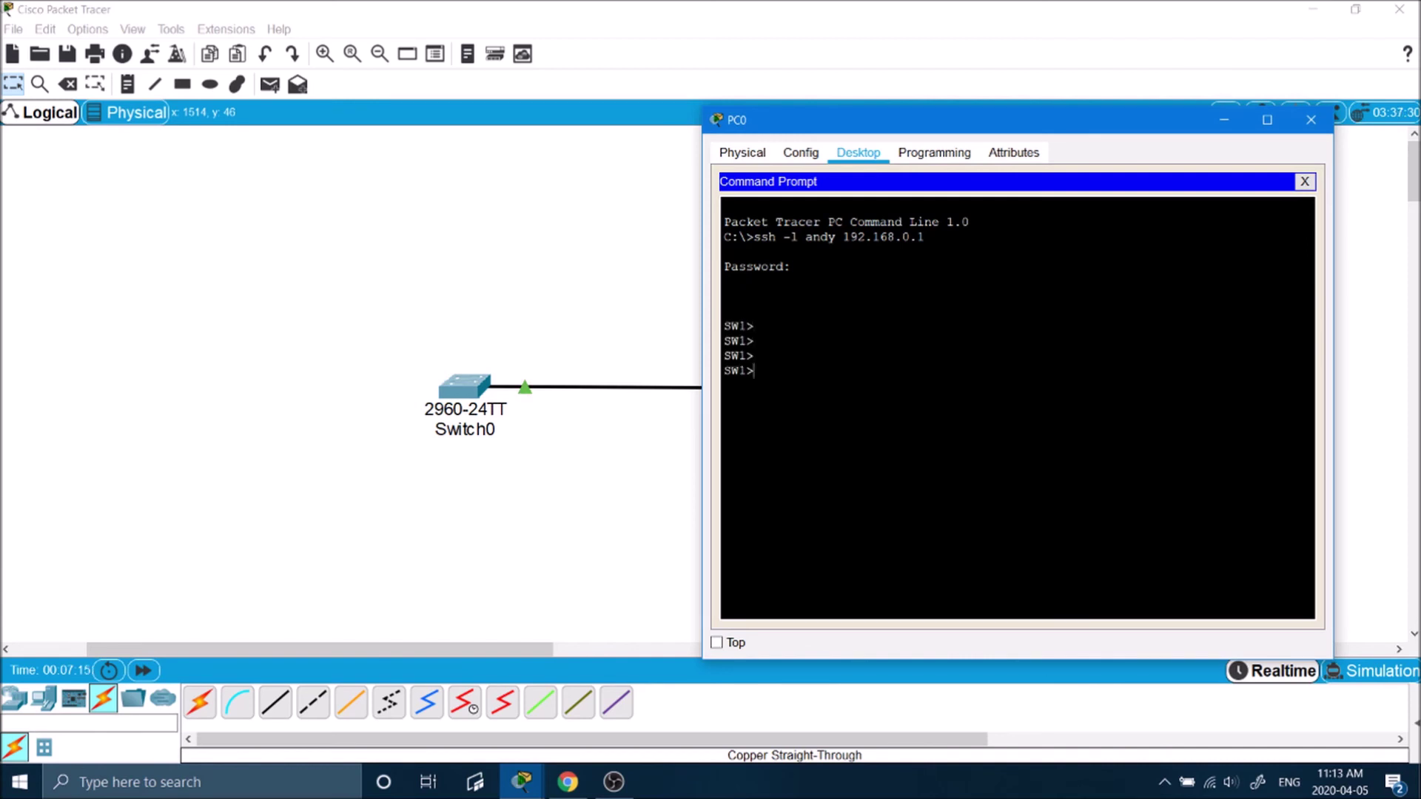
{"action": "type", "text": "enable"}
{"action": "key", "text": "Return"}
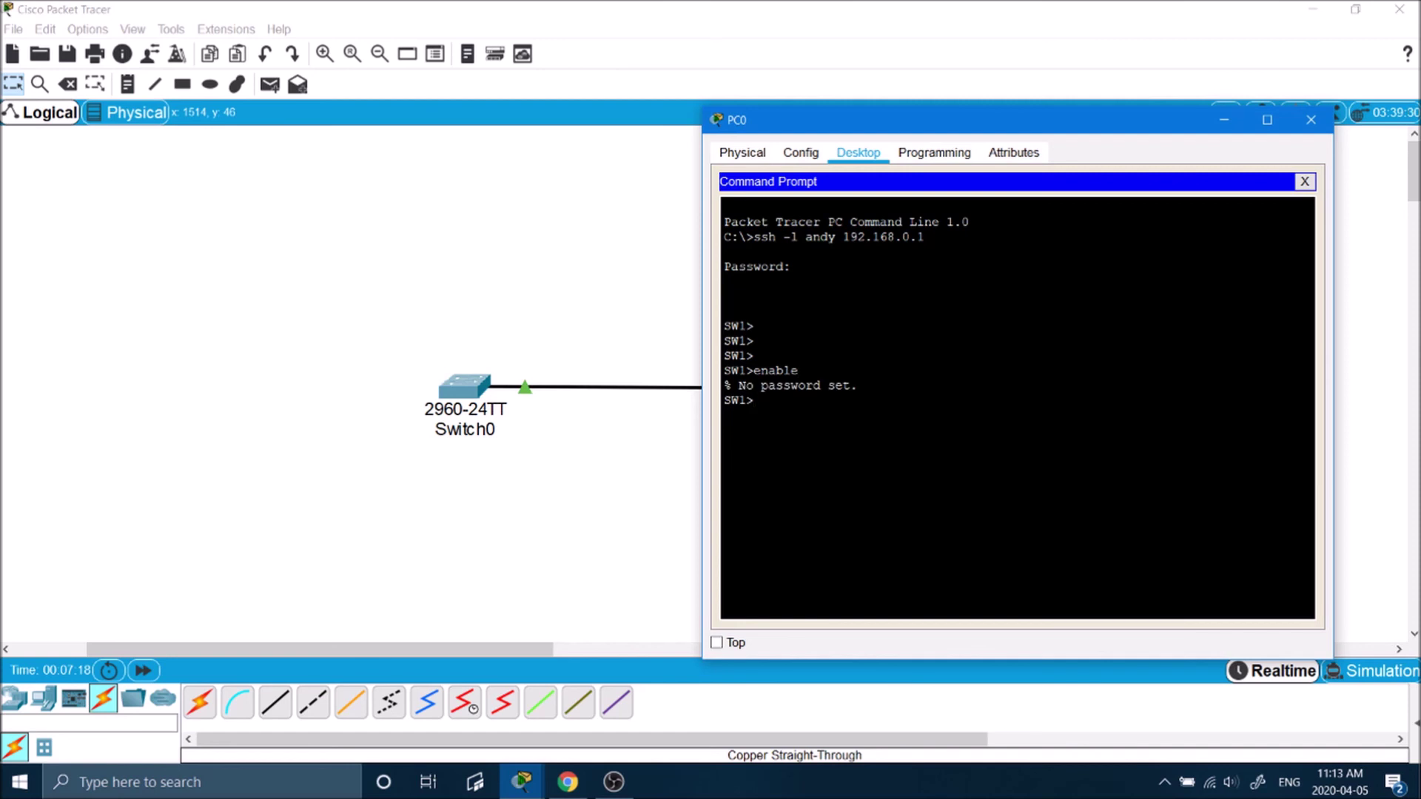
{"action": "key", "text": "Return"}
{"action": "key", "text": "Return"}
{"action": "key", "text": "Return"}
{"action": "left_click", "coordinate": [1310, 120]}
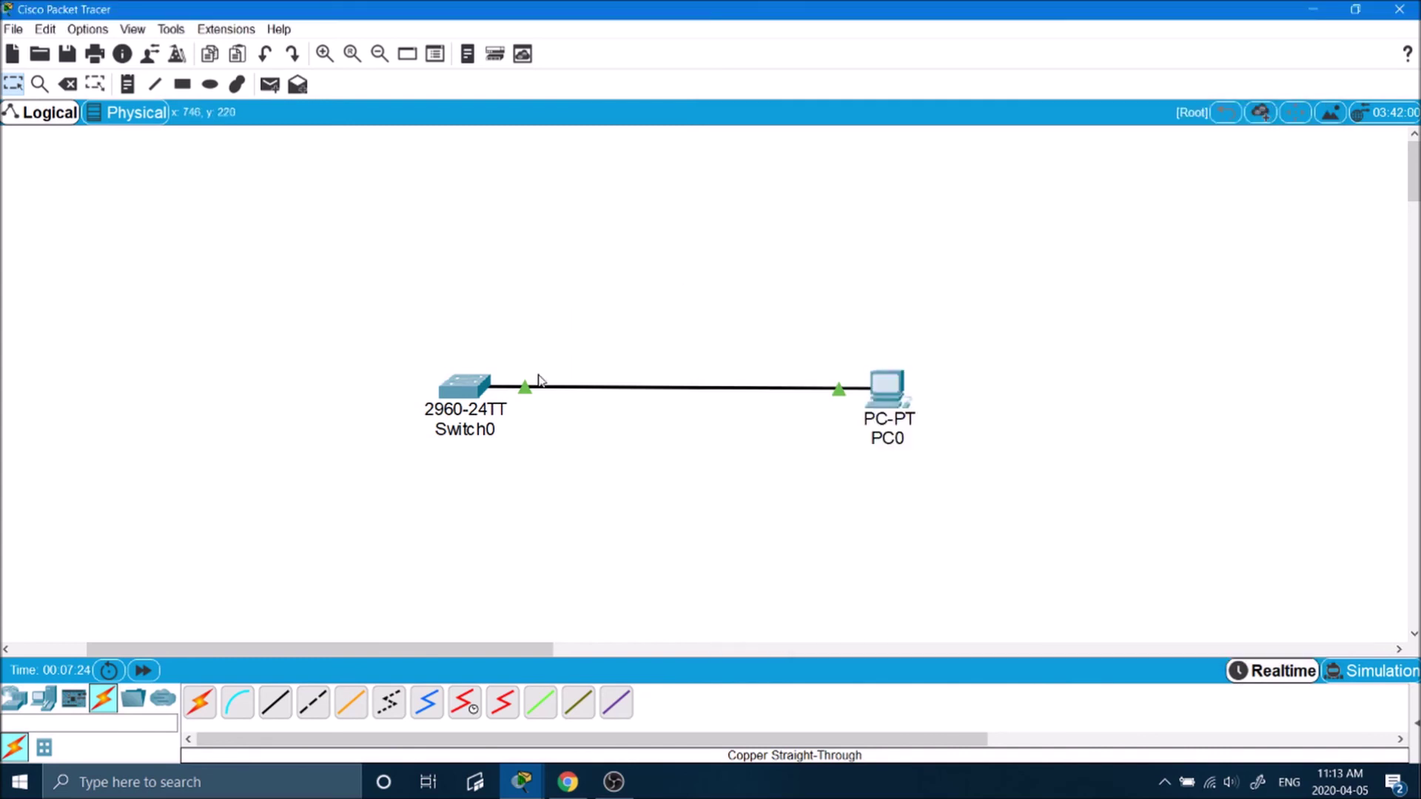
Step: Exit to global configuration, set SW1's enable secret, and close the Switch0 window
{"action": "left_click", "coordinate": [478, 392]}
{"action": "key", "text": "Return"}
{"action": "key", "text": "Return"}
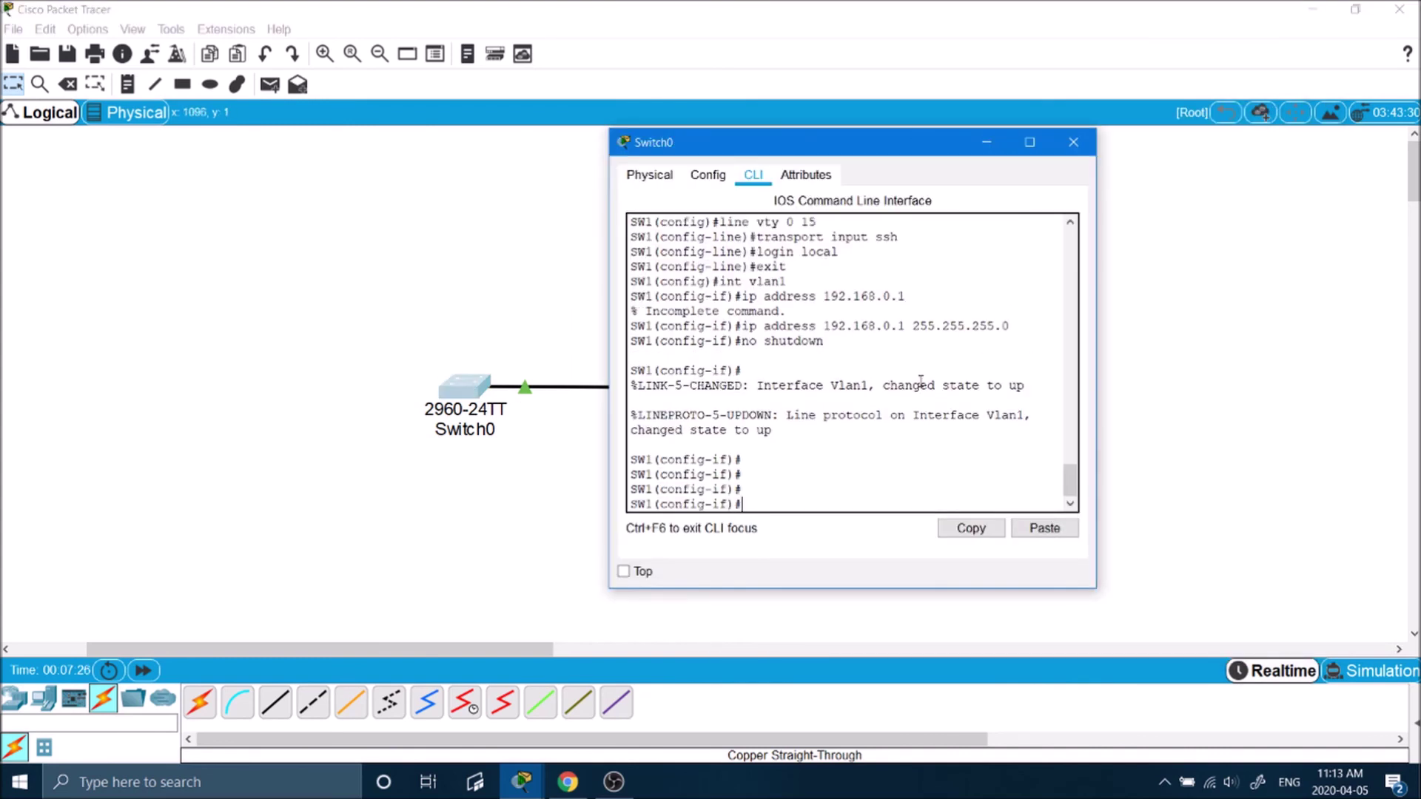
{"action": "type", "text": "exi"}
{"action": "key", "text": "Return"}
{"action": "key", "text": "Return"}
{"action": "key", "text": "Return"}
{"action": "key", "text": "Return"}
{"action": "key", "text": "Return"}
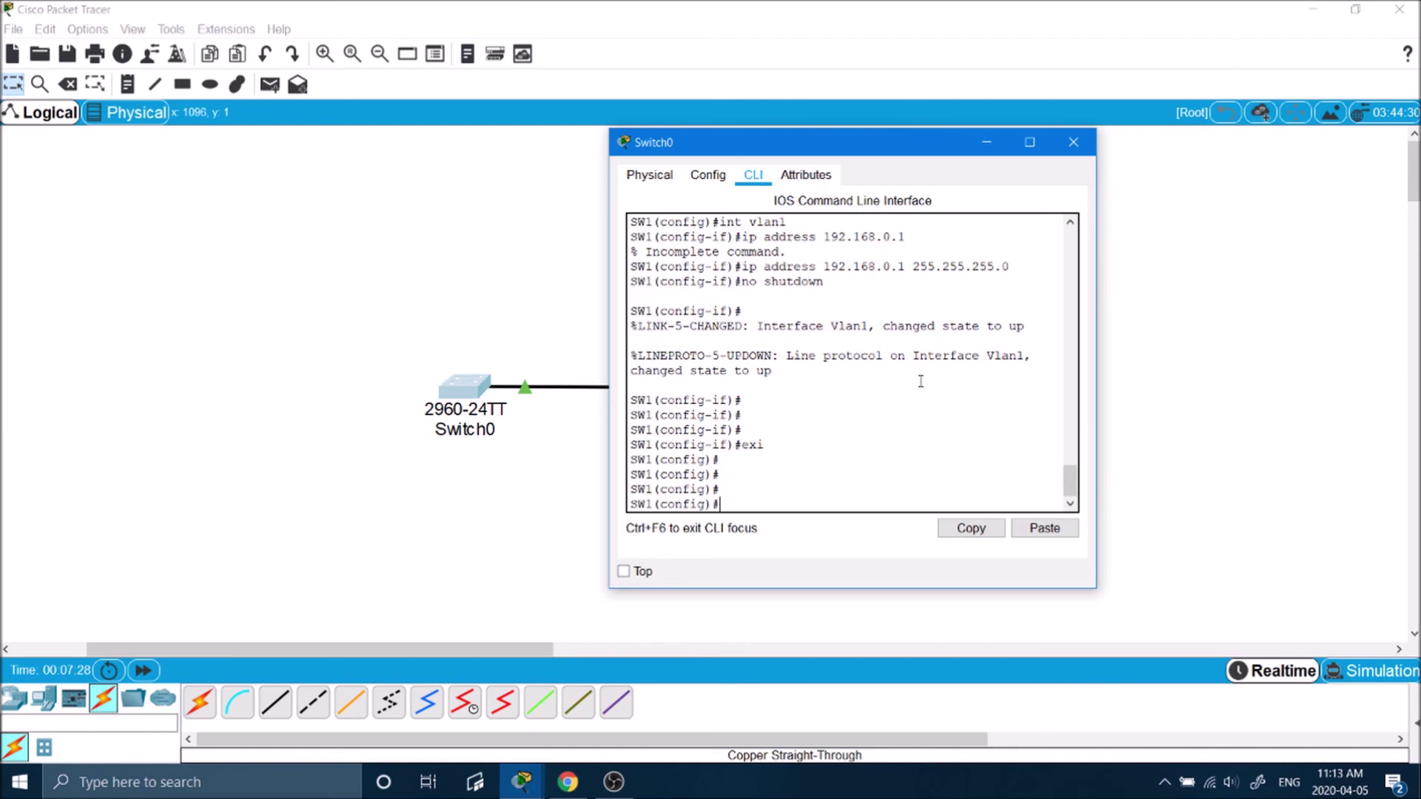
{"action": "type", "text": "enable password"}
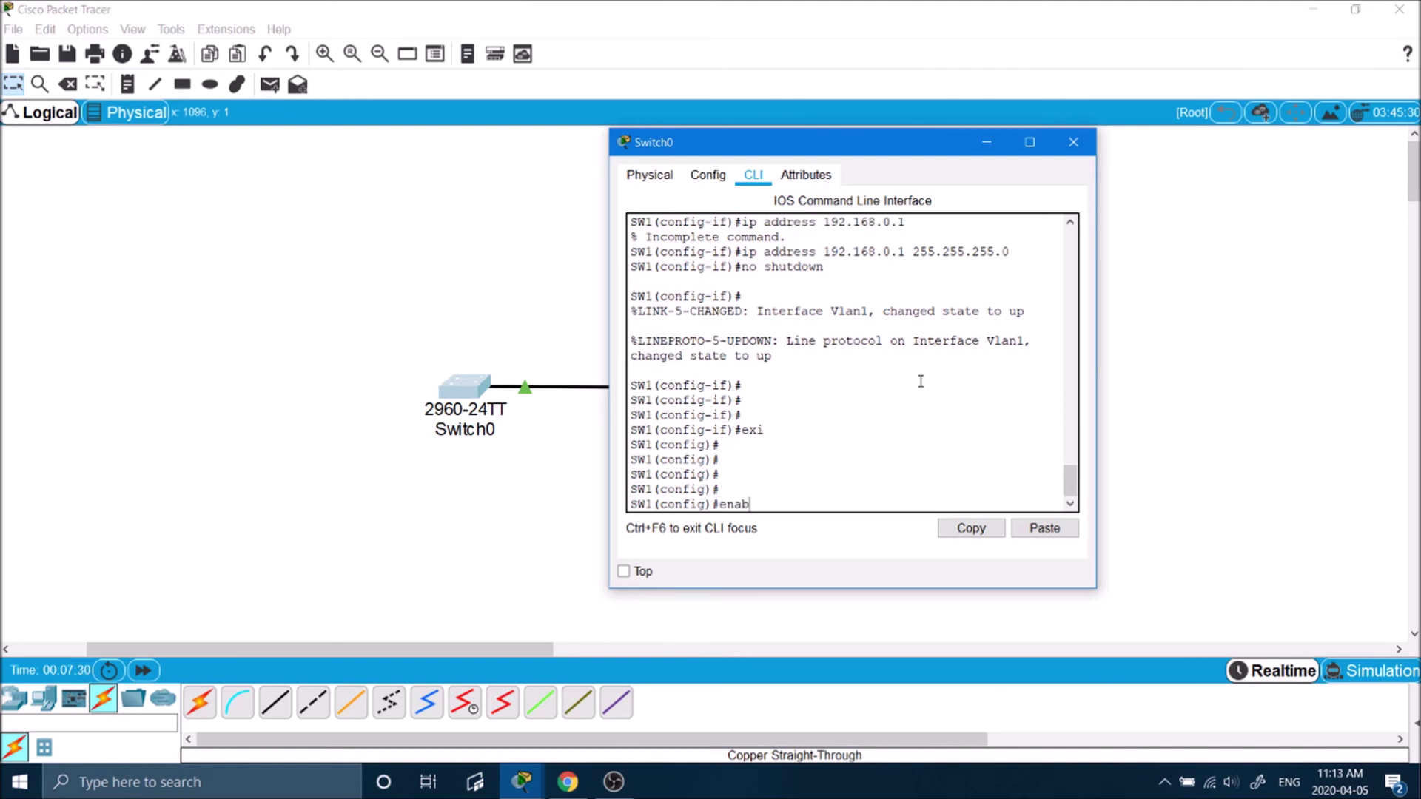
{"action": "key", "text": "BackSpace"}
{"action": "key", "text": "BackSpace"}
{"action": "key", "text": "BackSpace"}
{"action": "key", "text": "BackSpace"}
{"action": "key", "text": "BackSpace"}
{"action": "key", "text": "BackSpace"}
{"action": "key", "text": "BackSpace"}
{"action": "key", "text": "BackSpace"}
{"action": "type", "text": "secret basketball"}
{"action": "key", "text": "Return"}
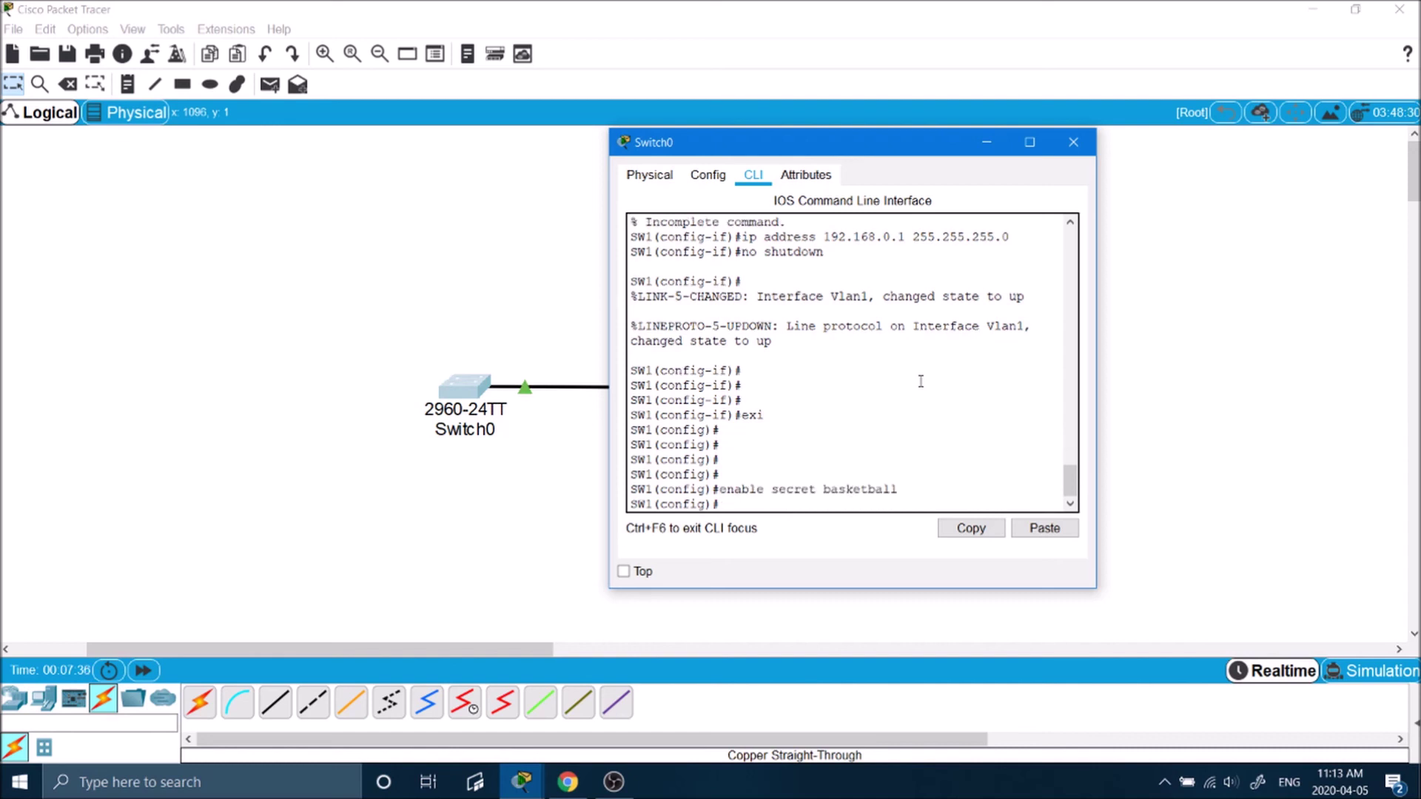
{"action": "key", "text": "alt+F4"}
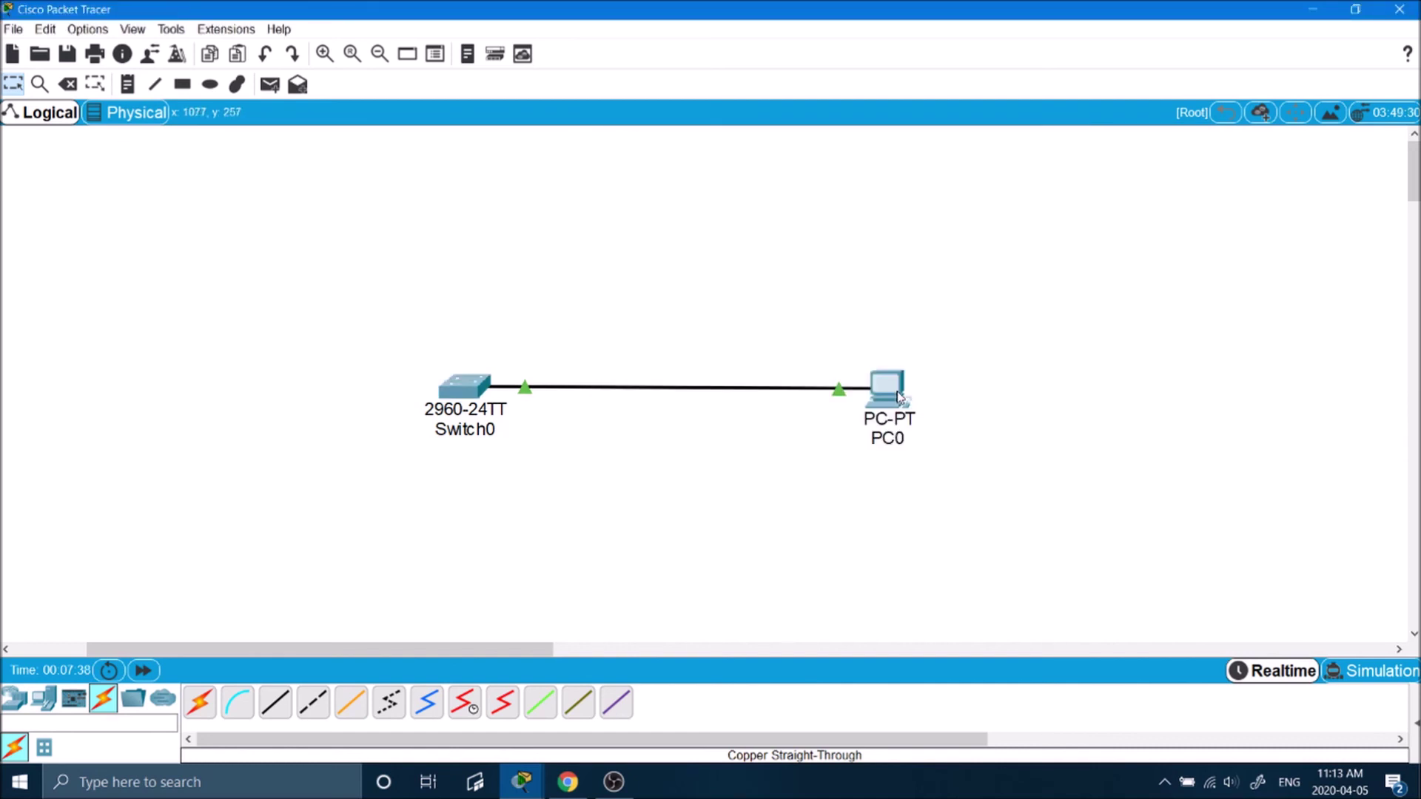
Step: In PC0's SSH session, run enable and enter the new secret to reach SW1#
{"action": "left_click", "coordinate": [888, 389]}
{"action": "type", "text": "baske"}
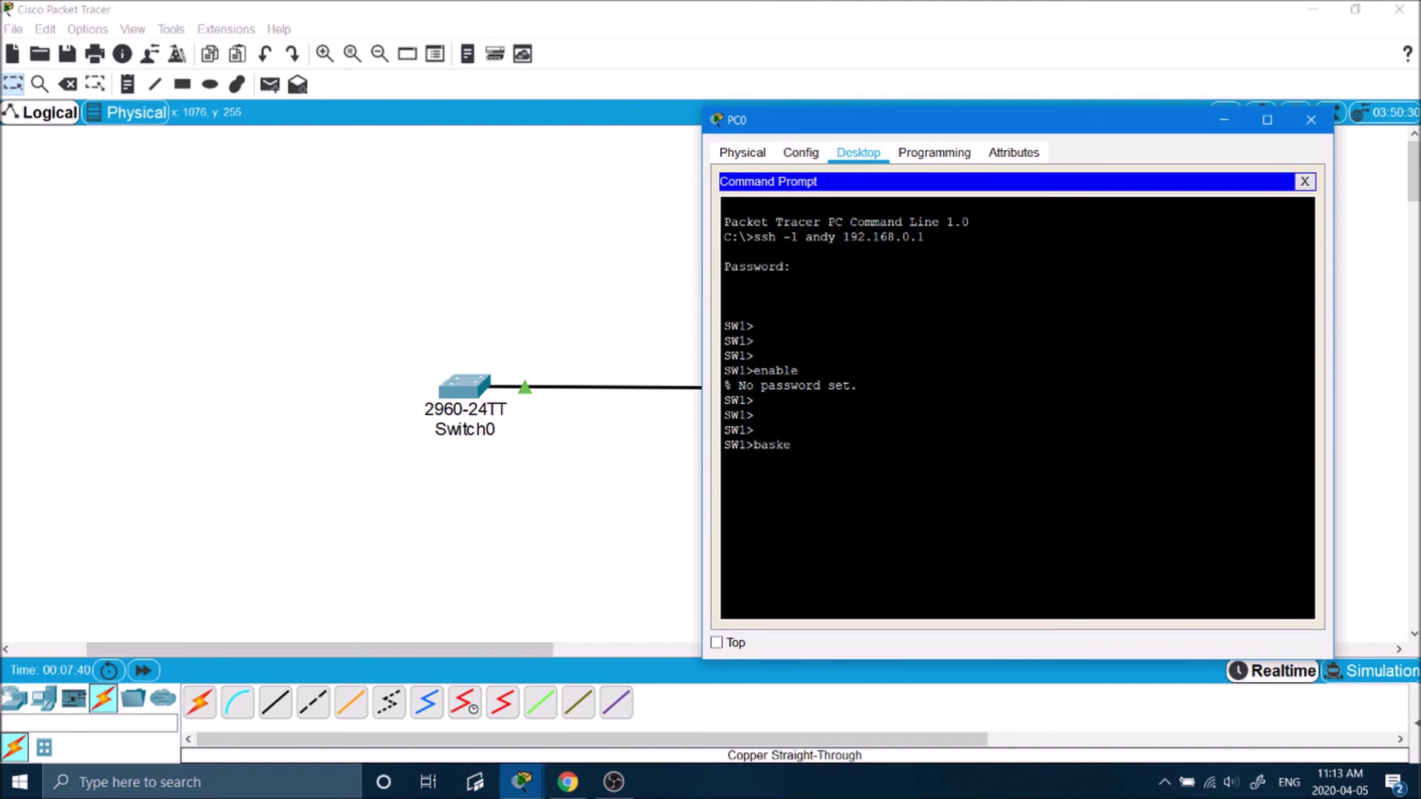
{"action": "key", "text": "BackSpace"}
{"action": "key", "text": "BackSpace"}
{"action": "key", "text": "BackSpace"}
{"action": "type", "text": "enable"}
{"action": "key", "text": "Return"}
{"action": "key", "text": "Return"}
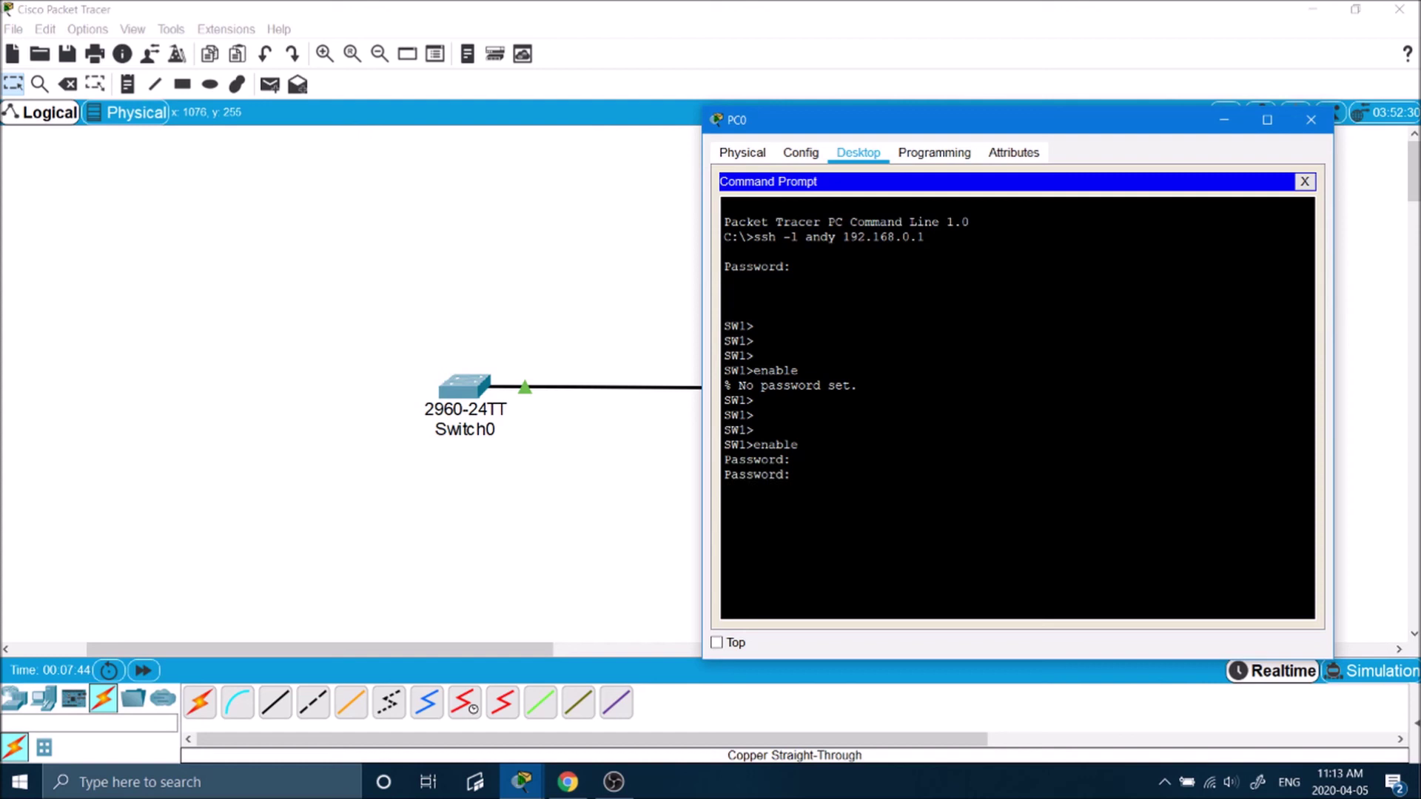
{"action": "key", "text": "Return"}
{"action": "key", "text": "Return"}
{"action": "key", "text": "Return"}
{"action": "key", "text": "Return"}
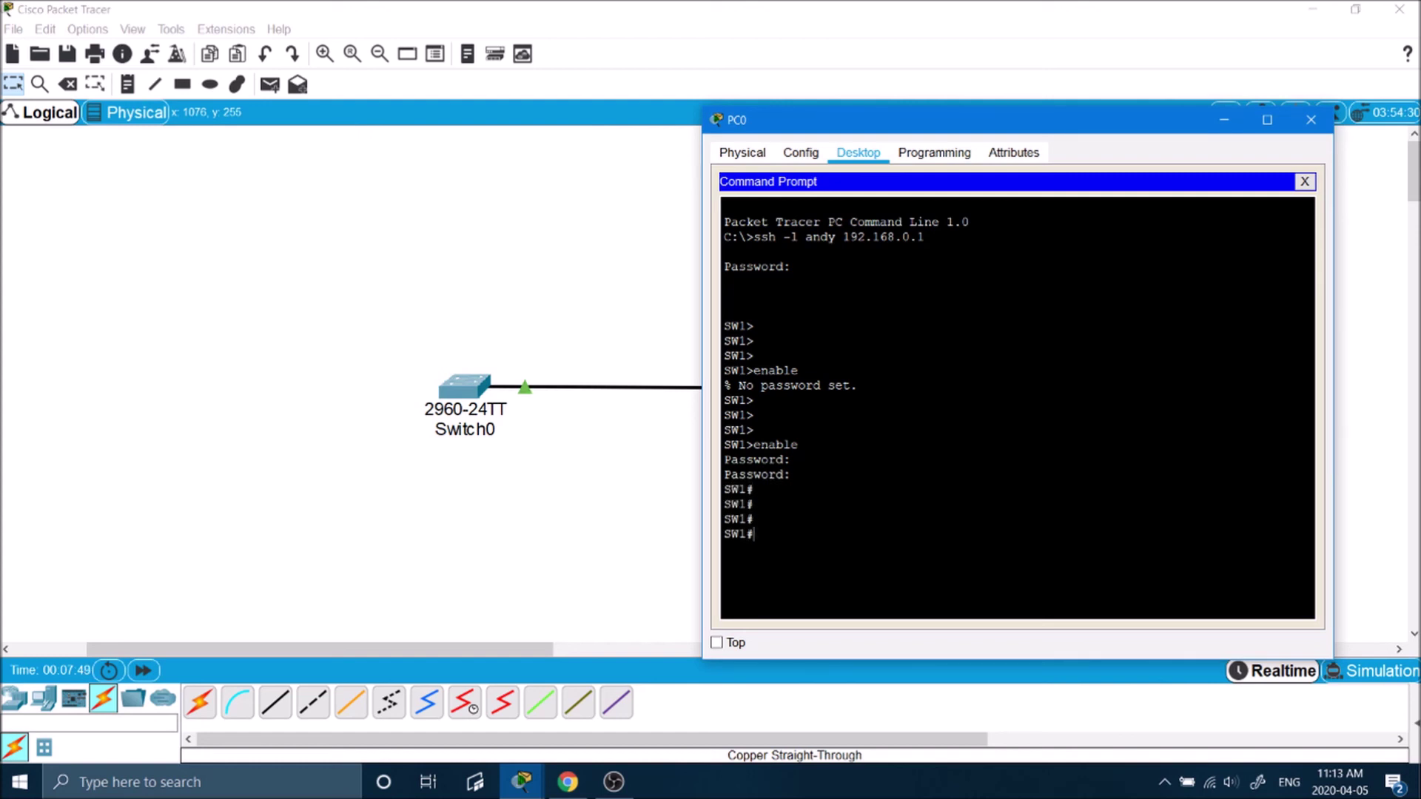
{"action": "left_click", "coordinate": [397, 190]}
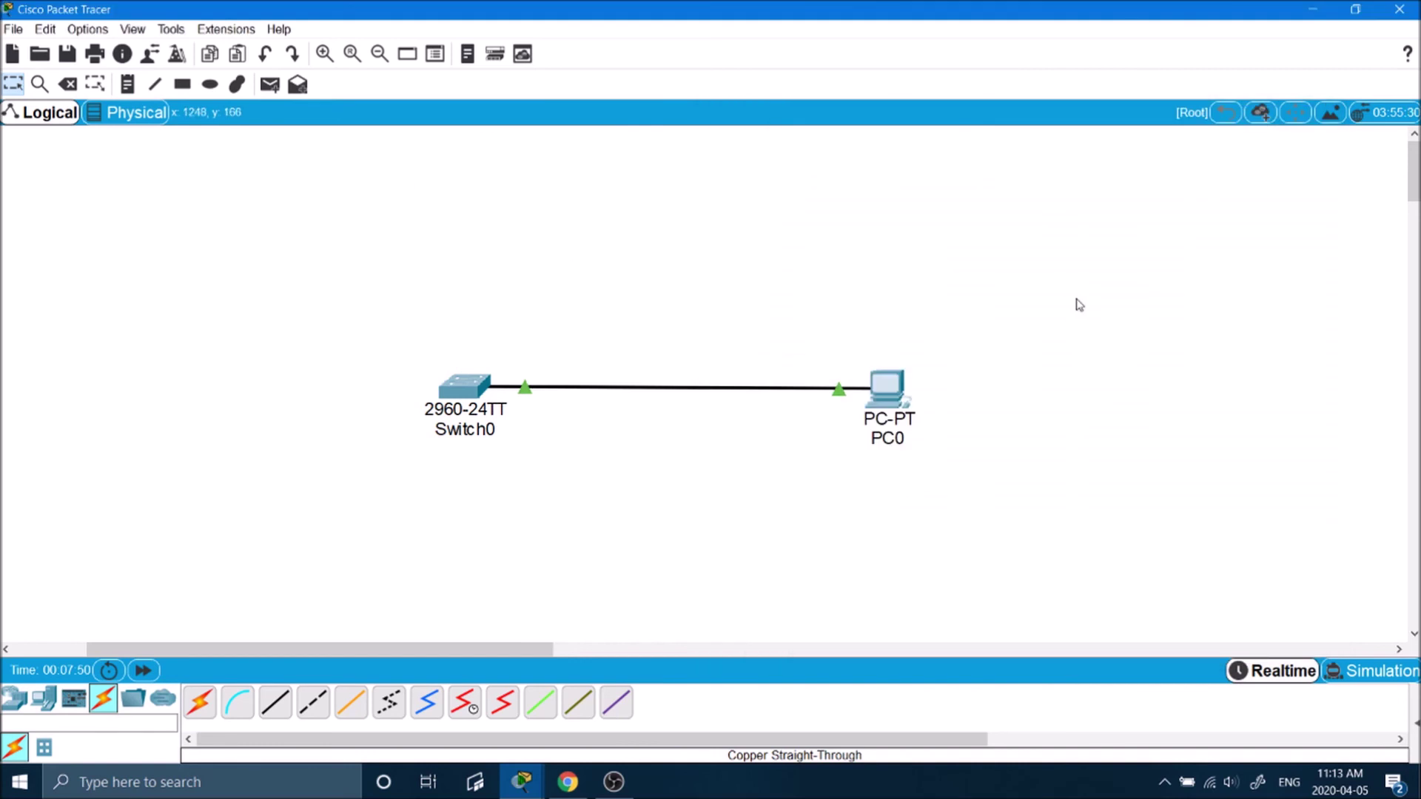